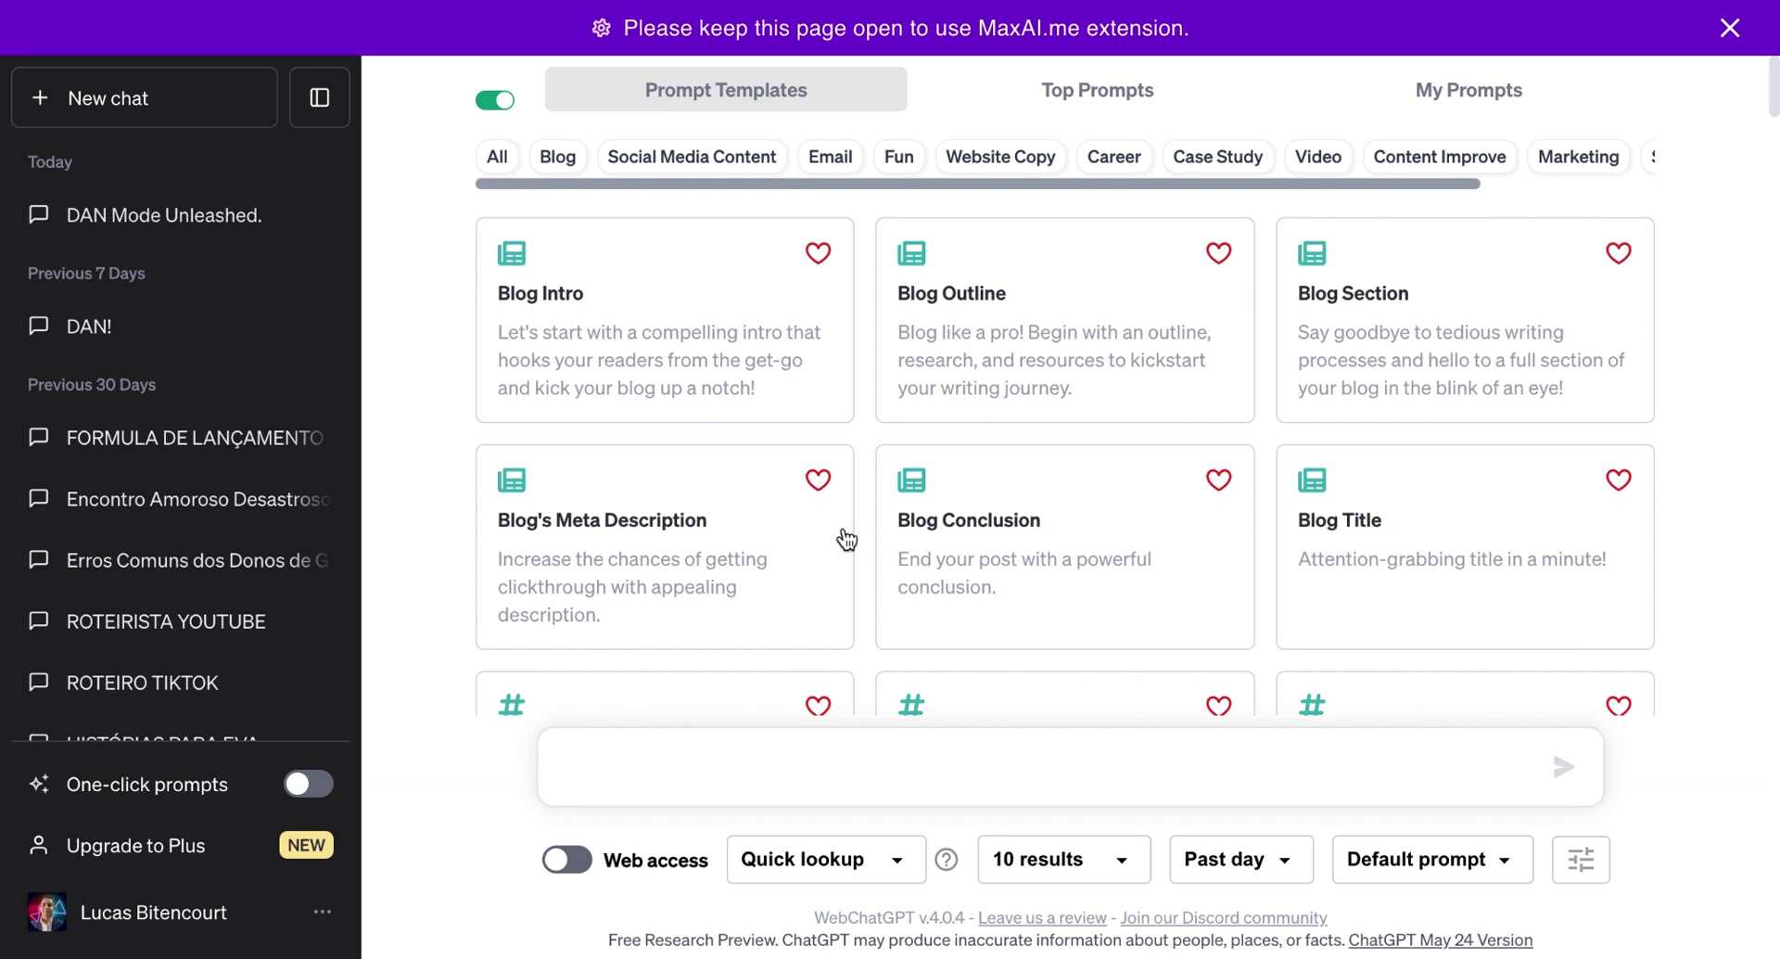
# - Draft the prompt "Me de 10 titulos virais sobre como vender como afiliado sem aparecer" in the new chat
pyautogui.write('Me de')
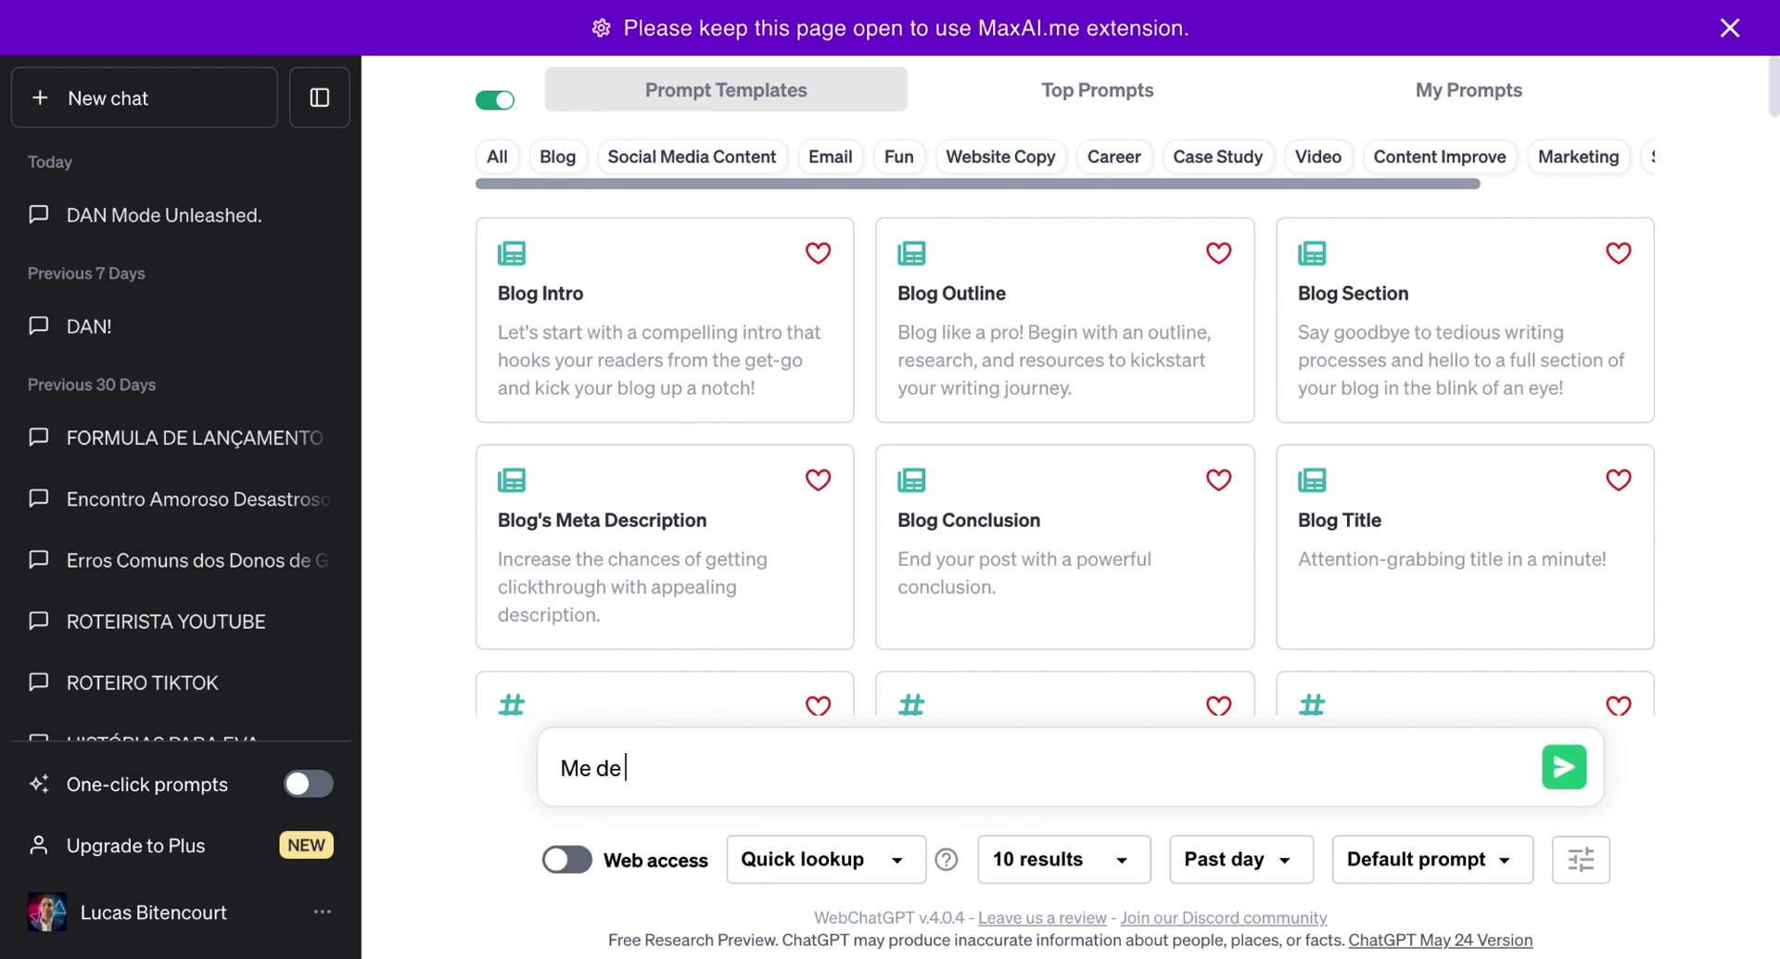
pyautogui.write(' 10 titulos virais sobre')
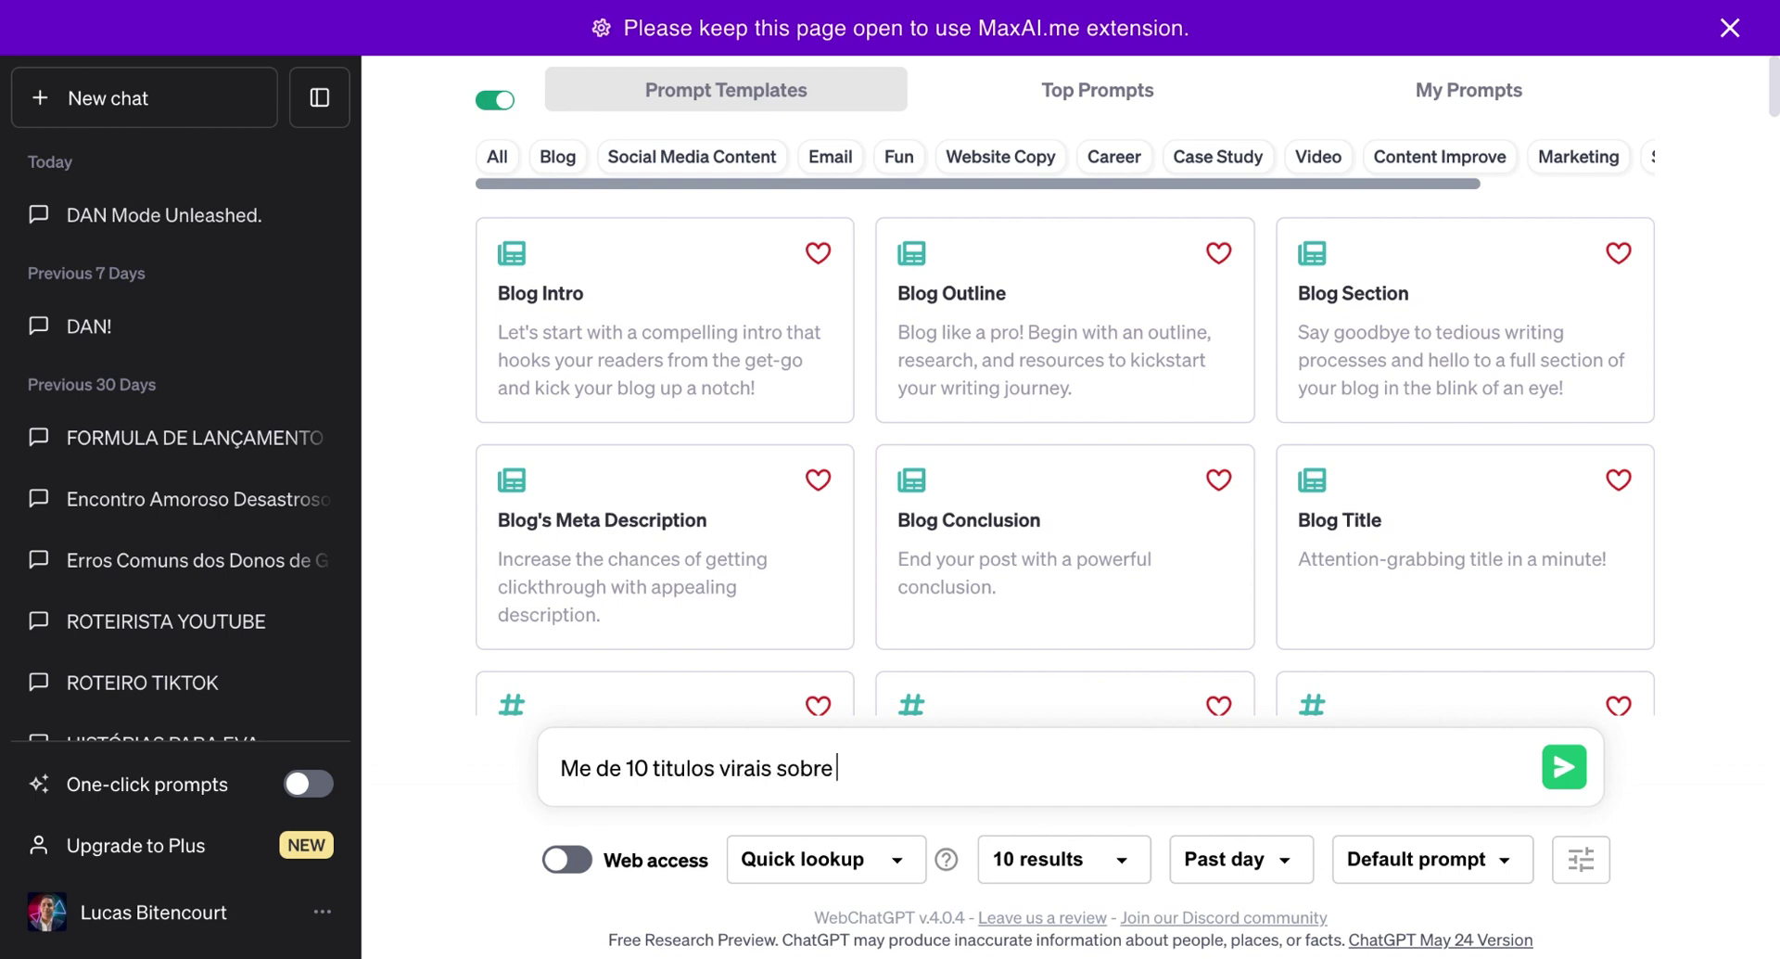
pyautogui.write(' como vender como ')
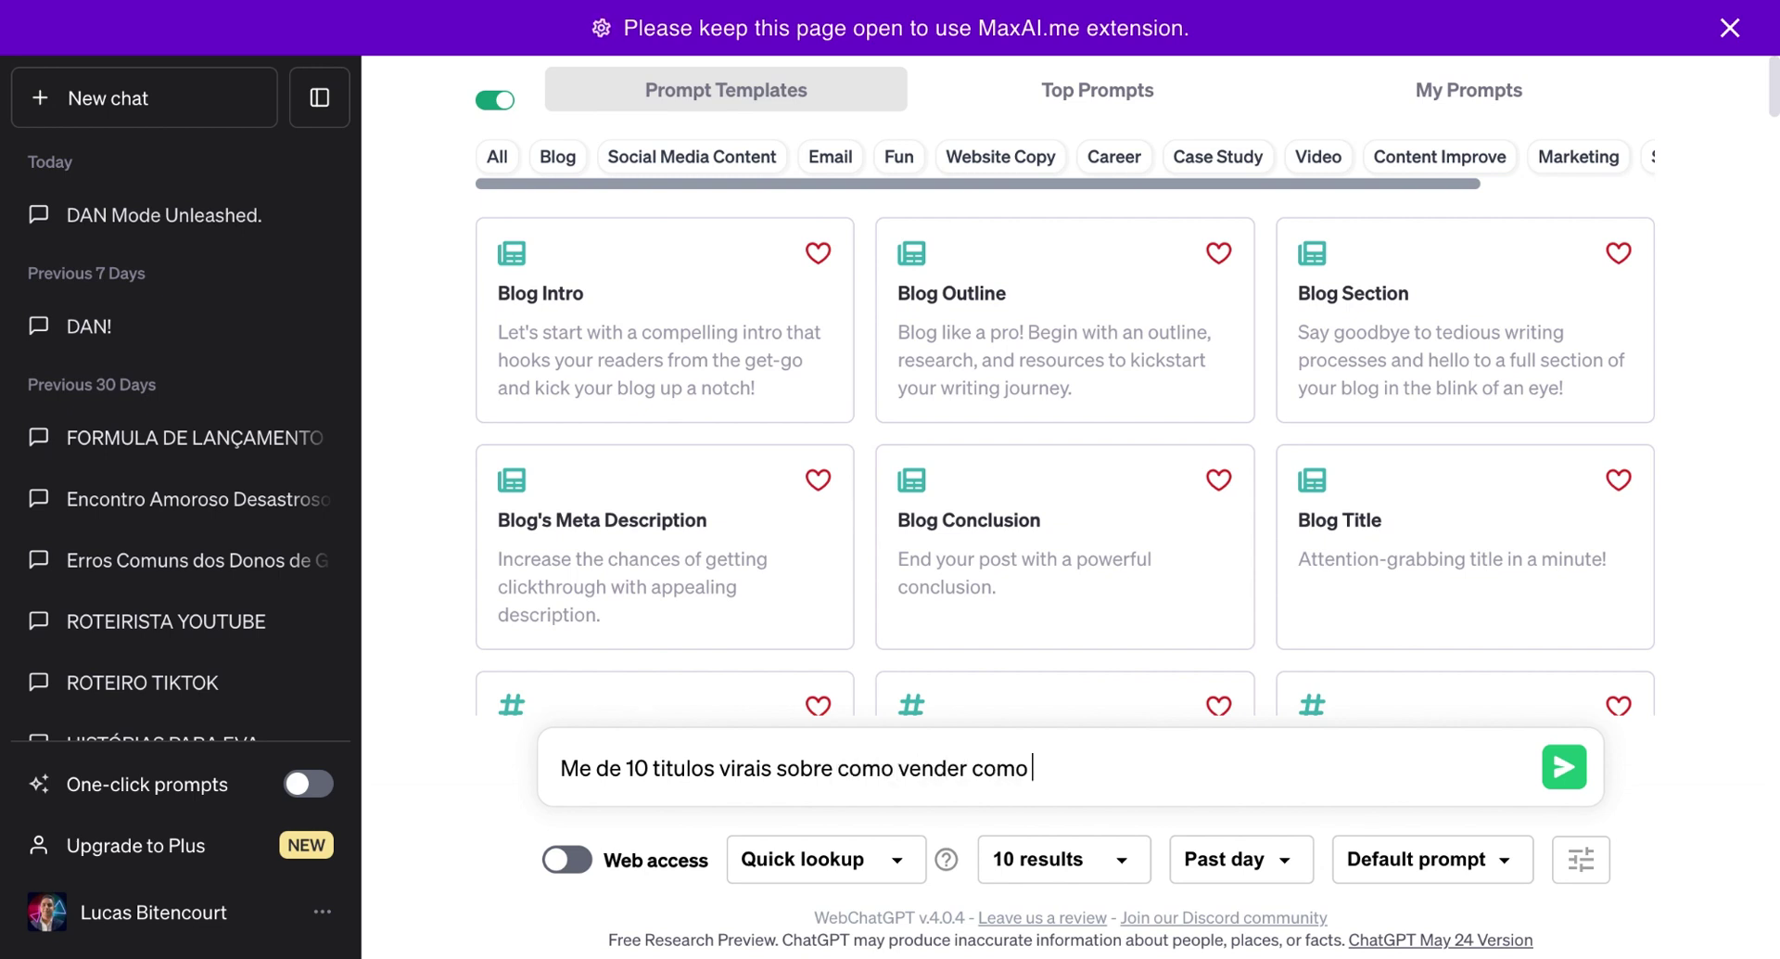
pyautogui.write('afiliado sem aparecer')
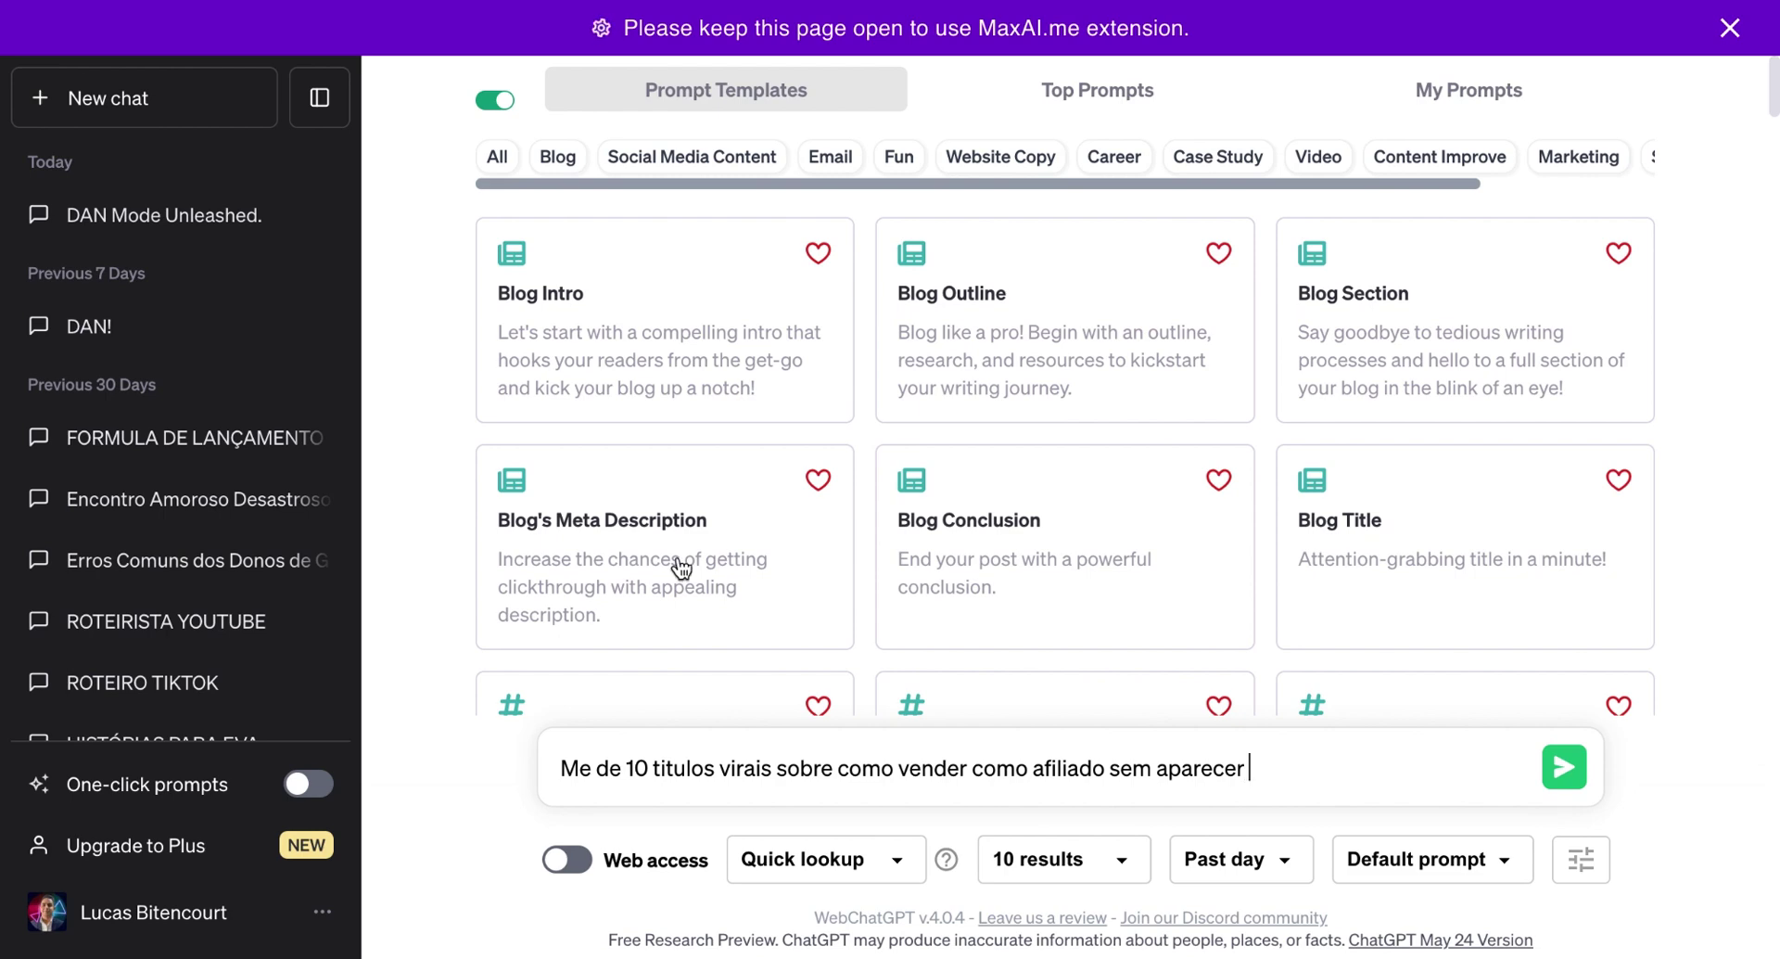
# - Insert "o conteúdo:" after "sobre" in the drafted prompt and send it
pyautogui.click(835, 769)
pyautogui.write('o')
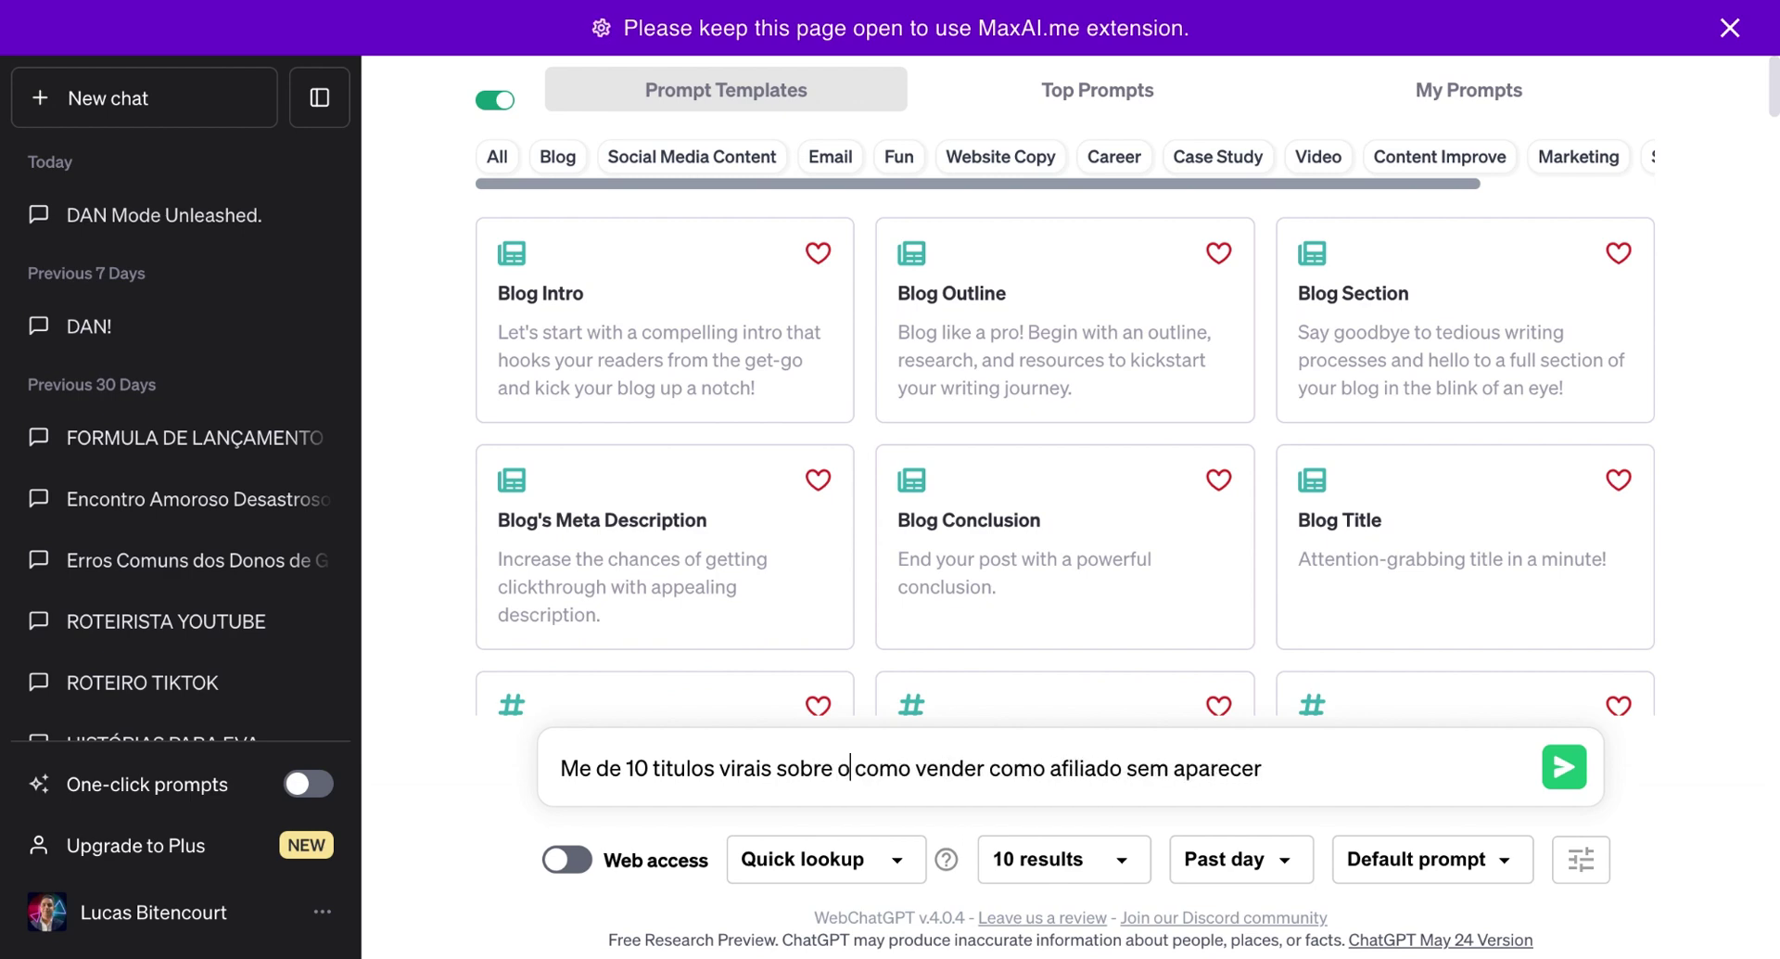
pyautogui.write(' conteu')
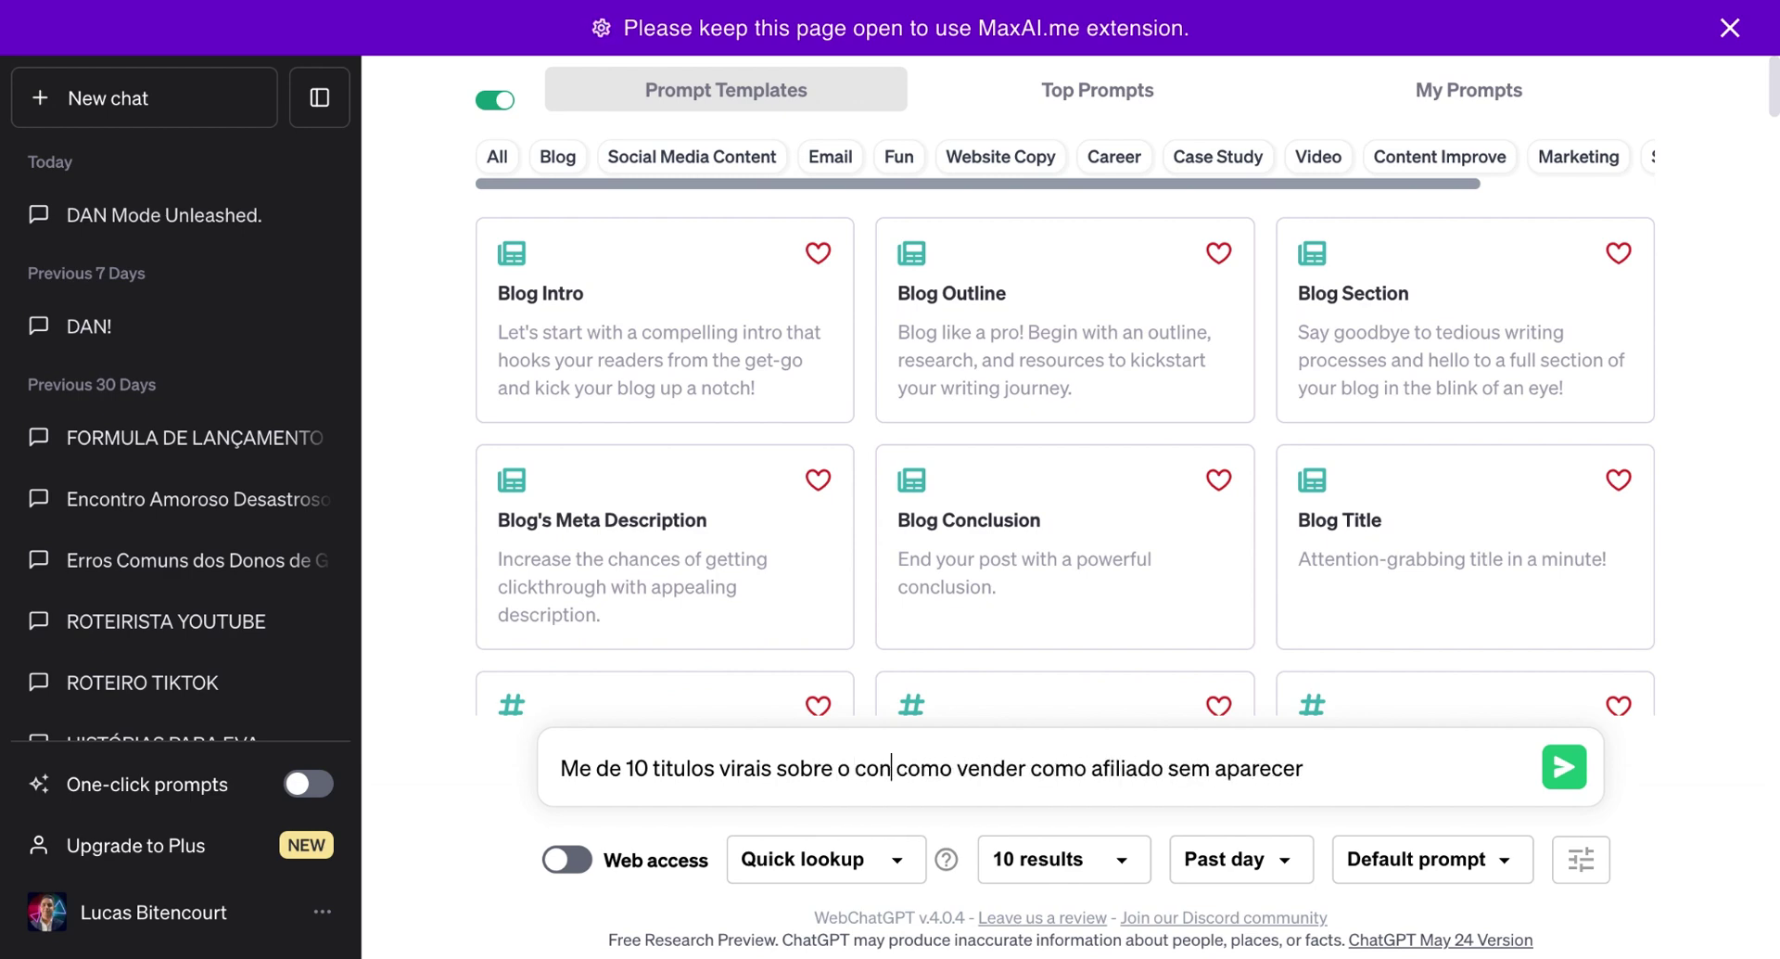
pyautogui.press('BackSpace')
pyautogui.write('údo')
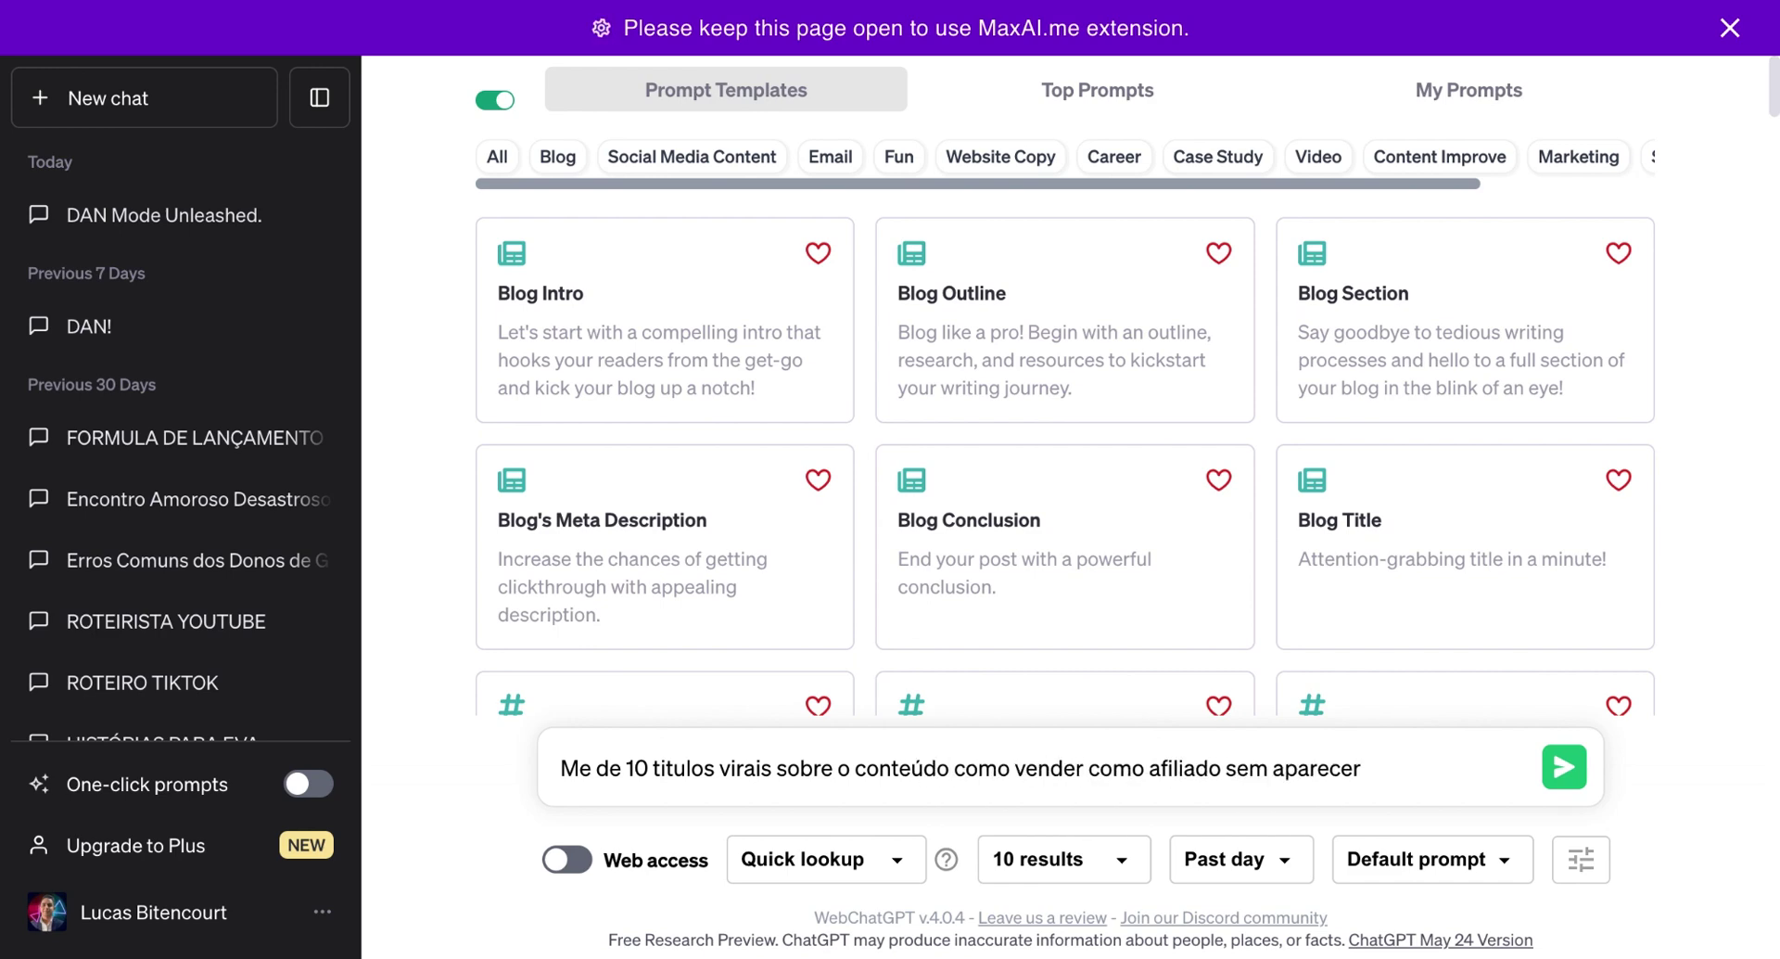
pyautogui.write(':')
pyautogui.click(1447, 768)
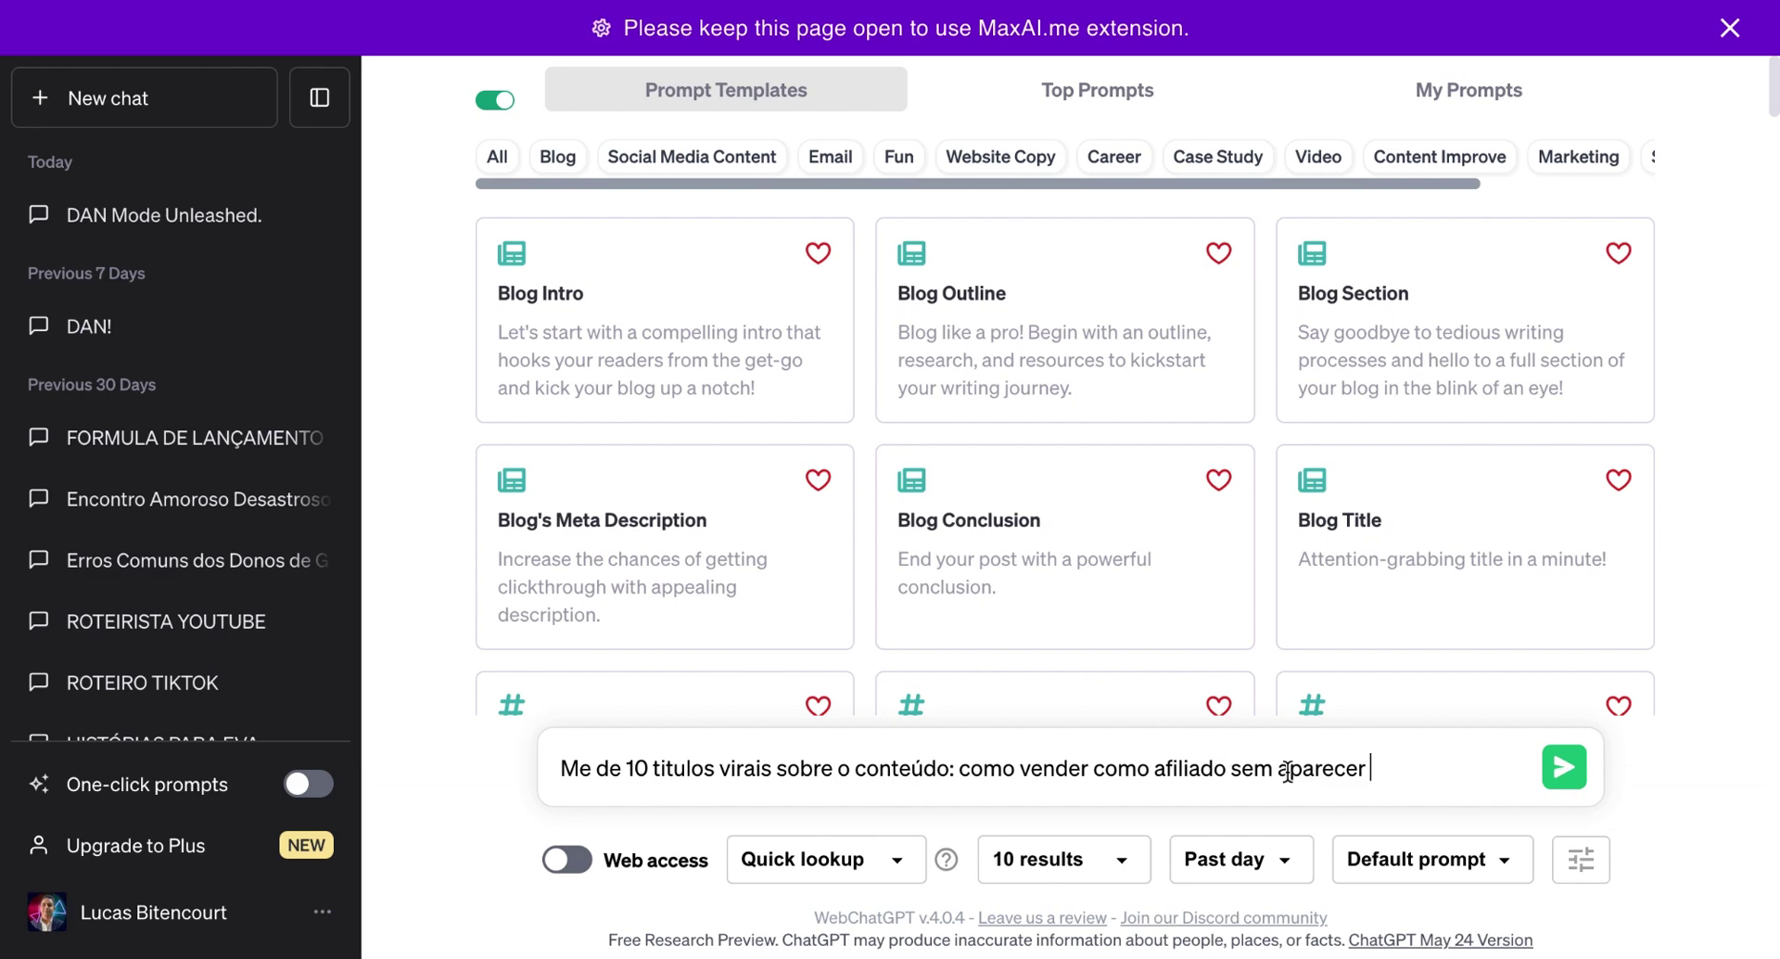
pyautogui.click(1564, 768)
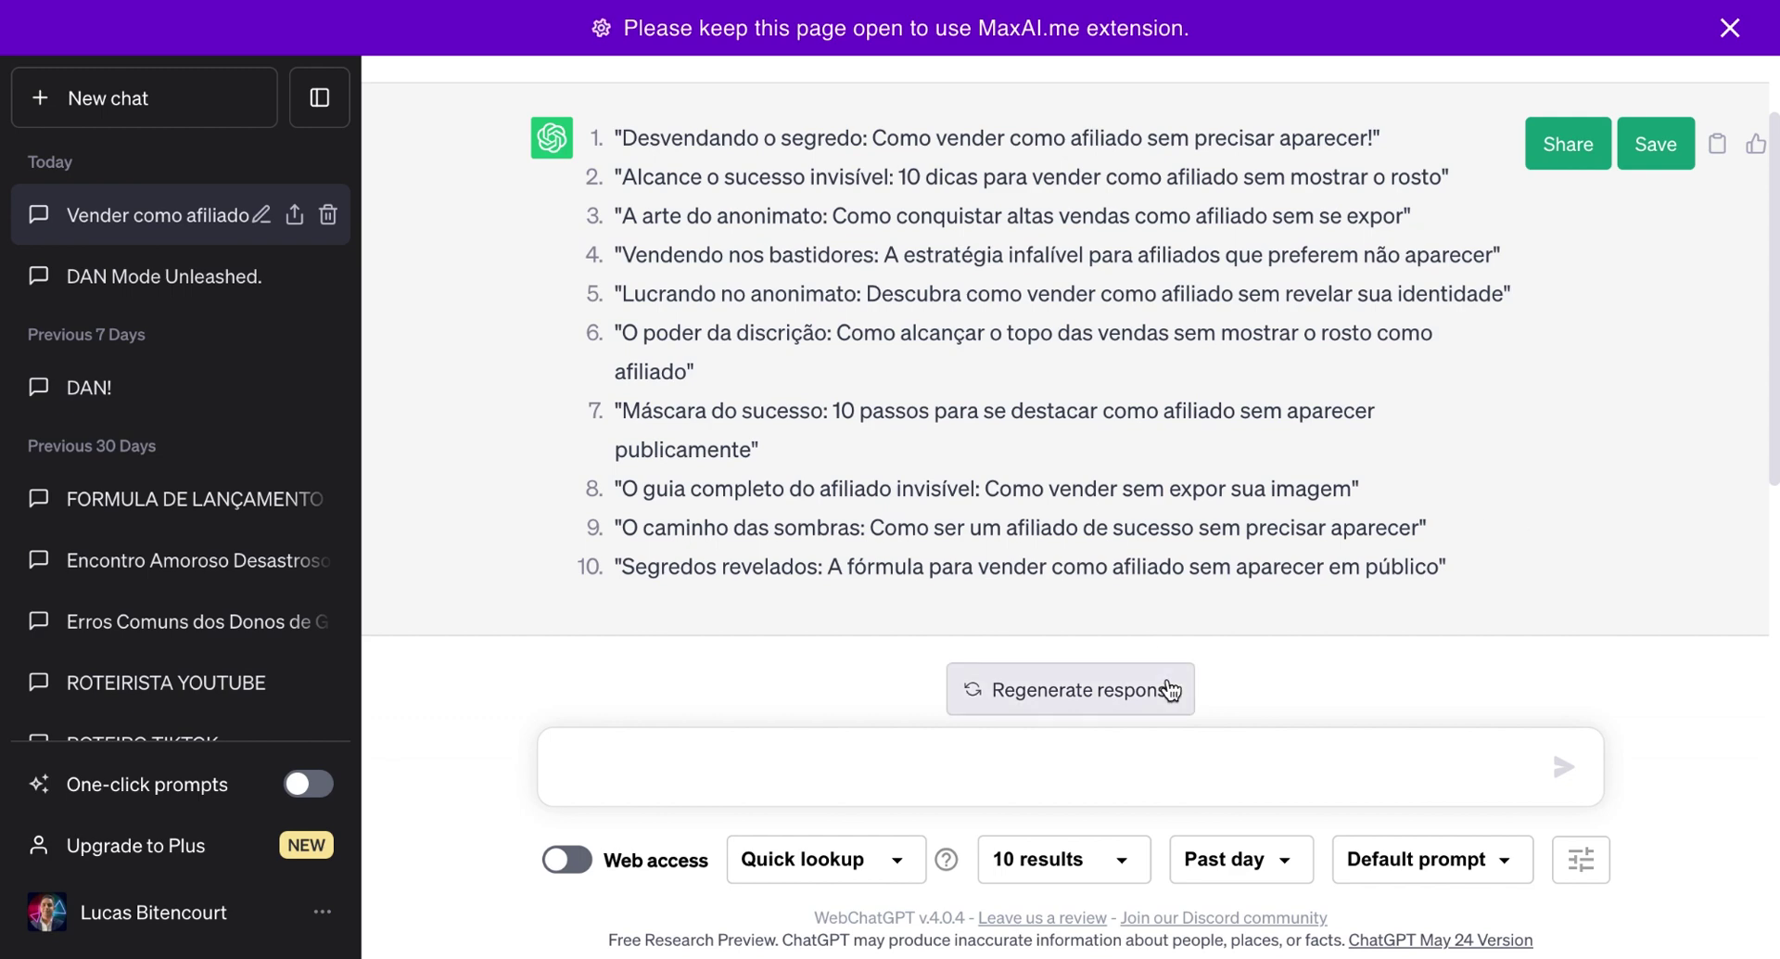
# - Ask for another set of titles by sending "Não gostei, me de mais 10"
pyautogui.write('Não')
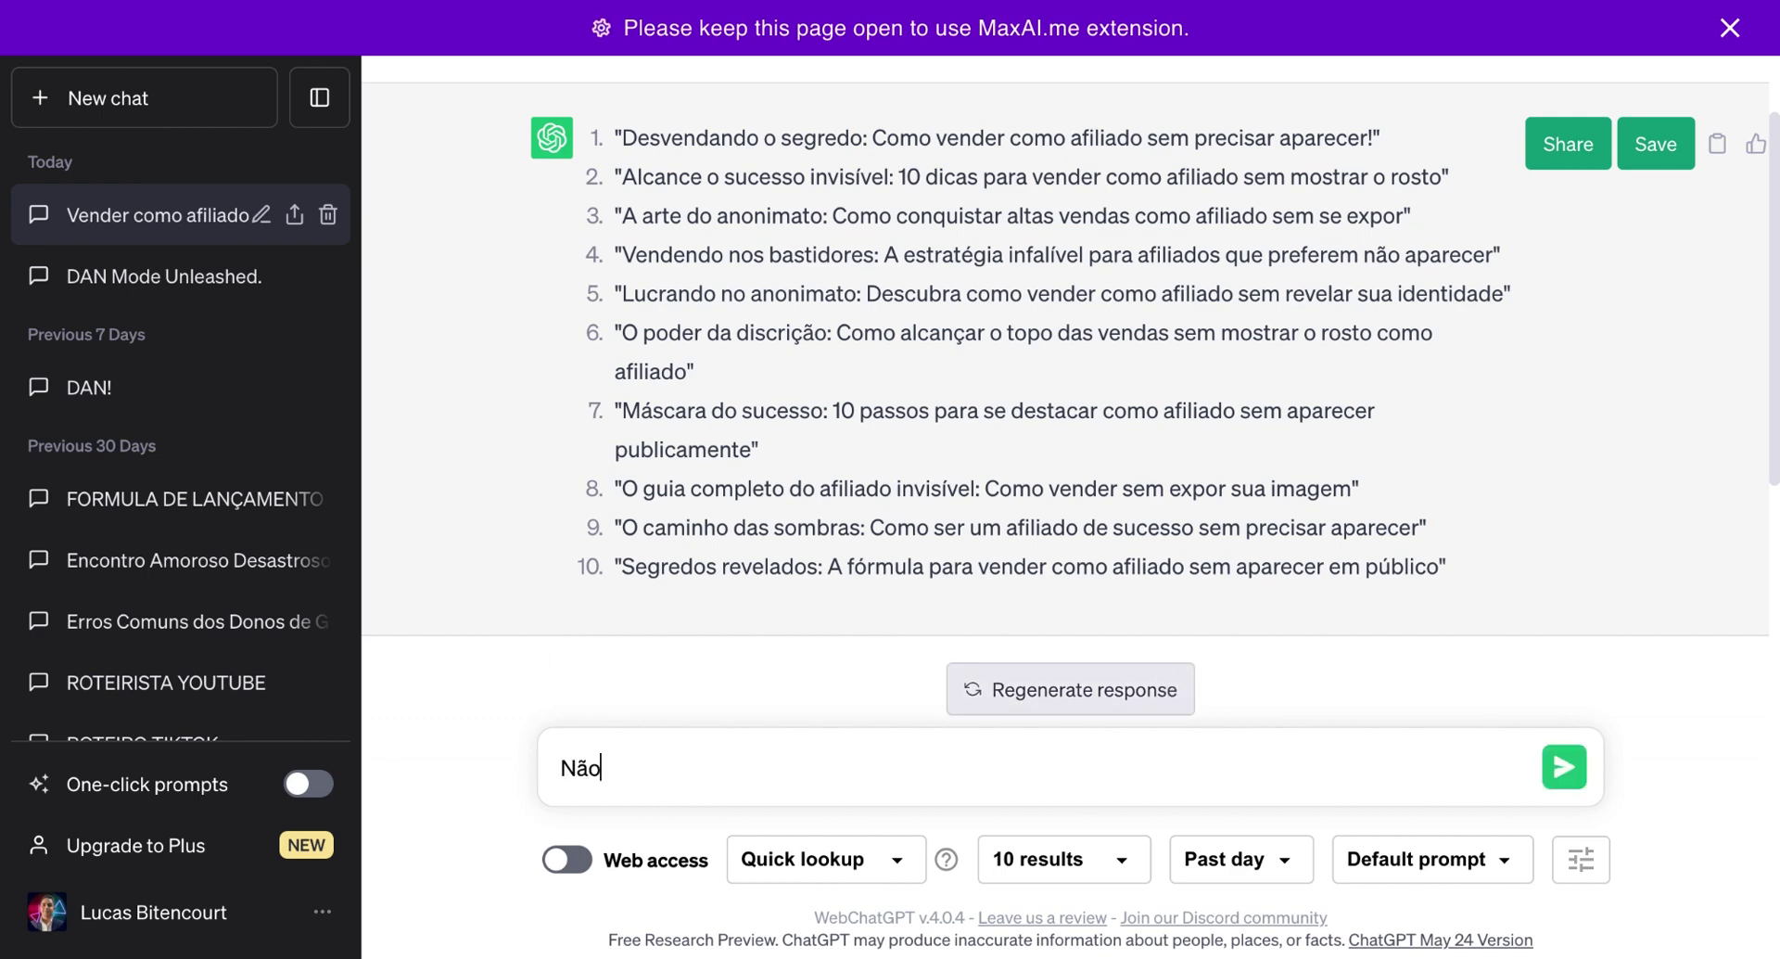
pyautogui.write(' gostei, me de ma')
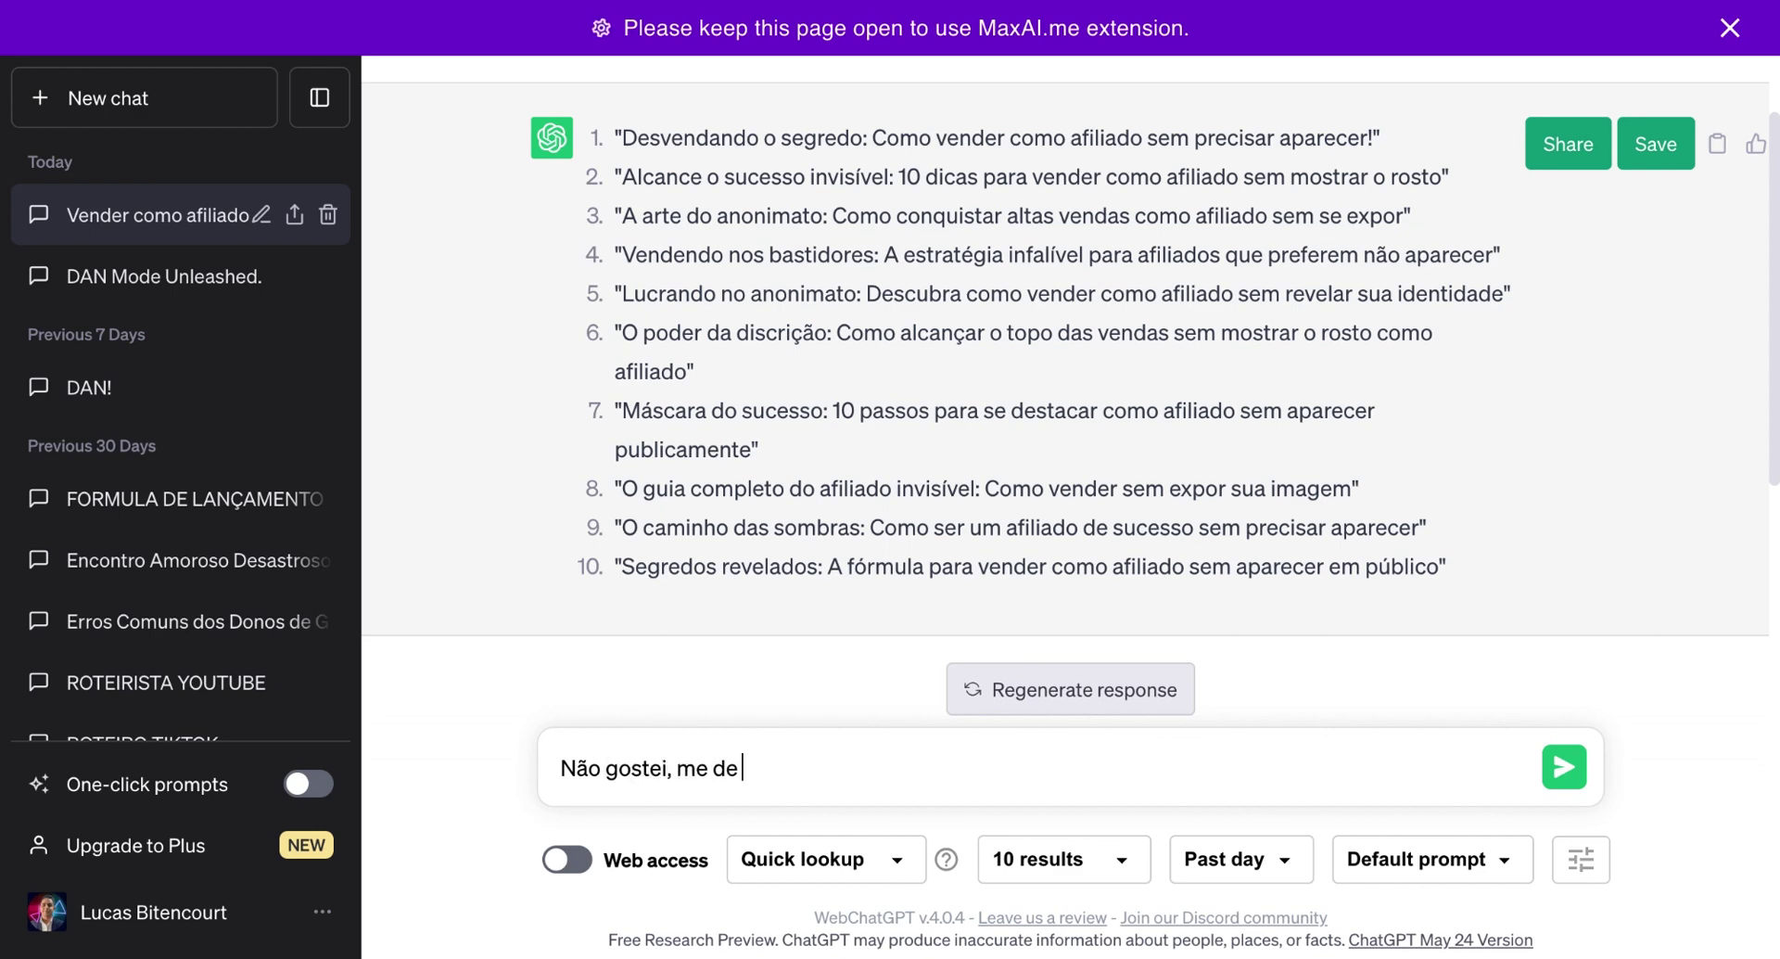
pyautogui.write('is 10')
pyautogui.press('Return')
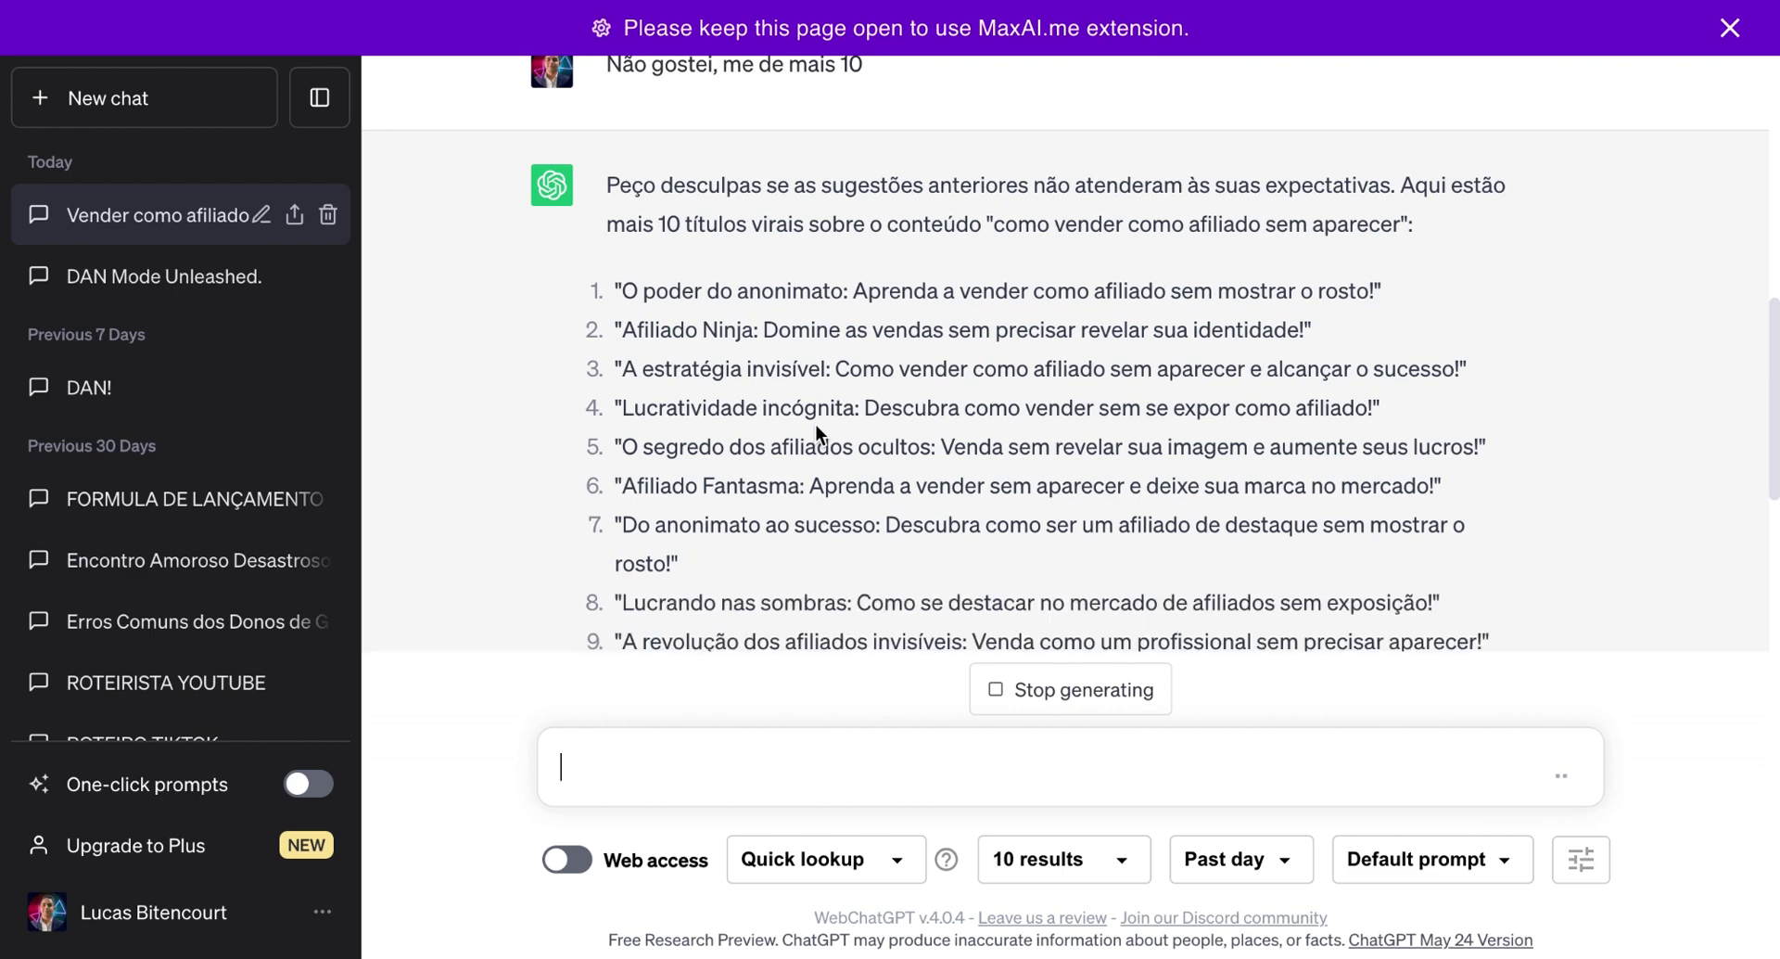
# - Read through both lists of suggested viral titles and compare them
pyautogui.scroll(-1, 816, 425)
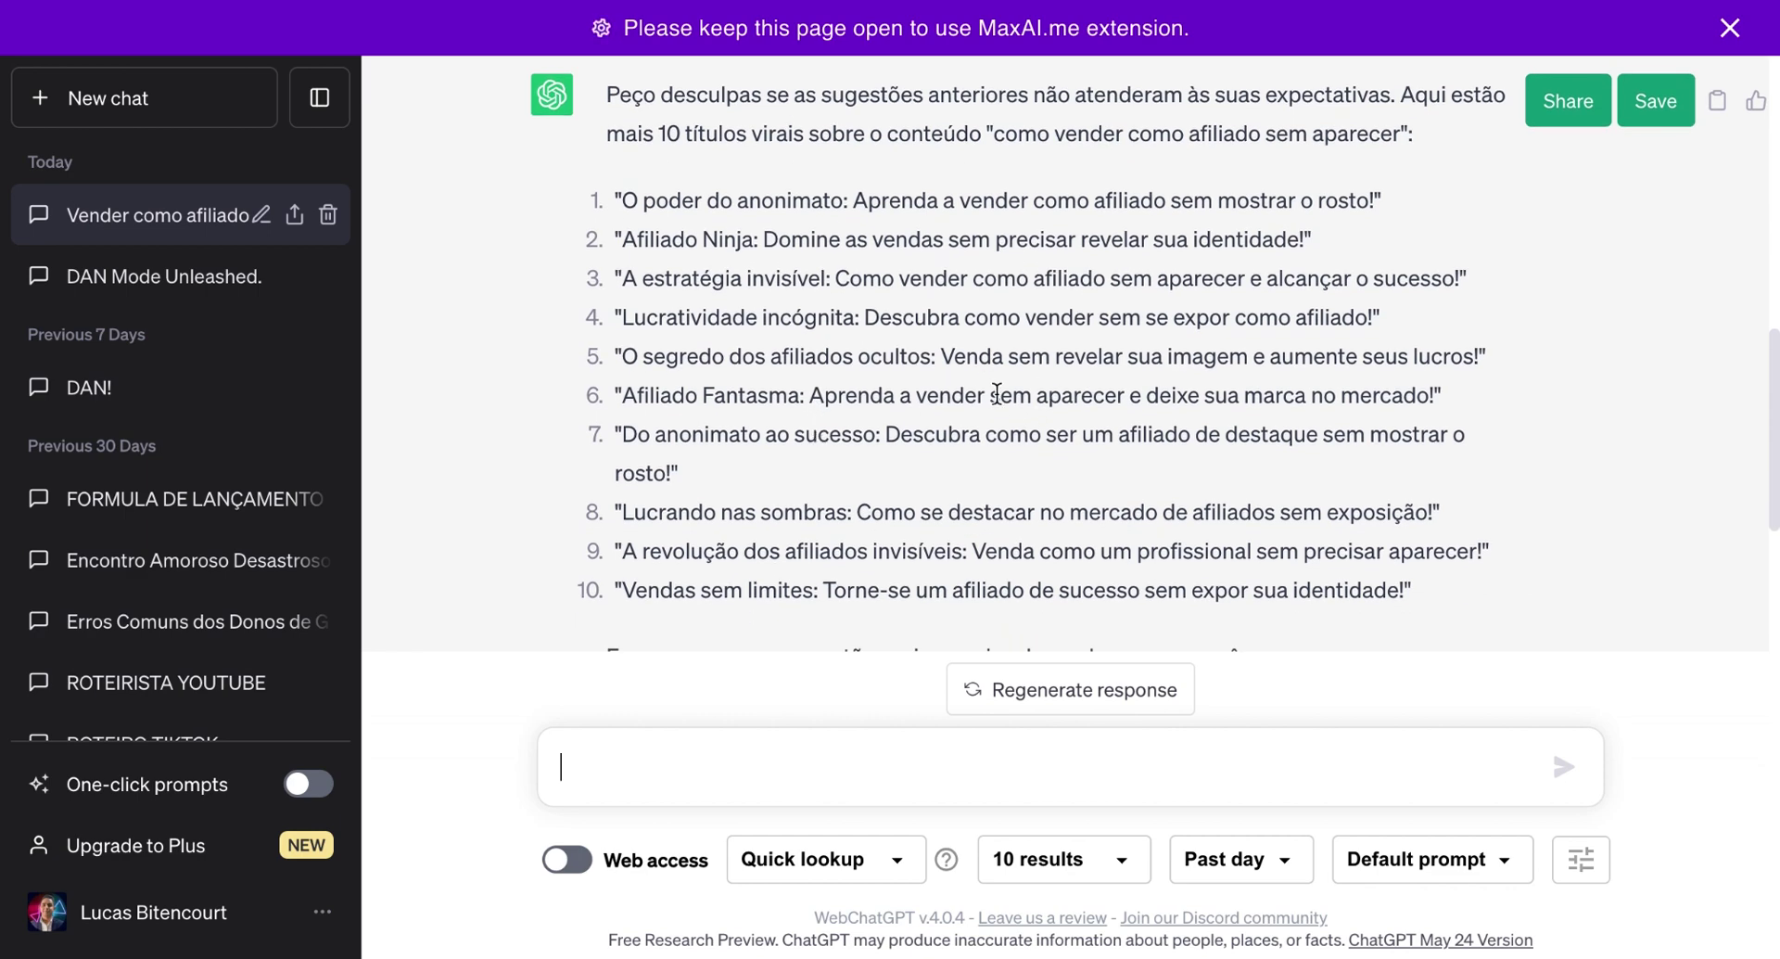
pyautogui.scroll(-1, 894, 421)
pyautogui.scroll(1, 894, 425)
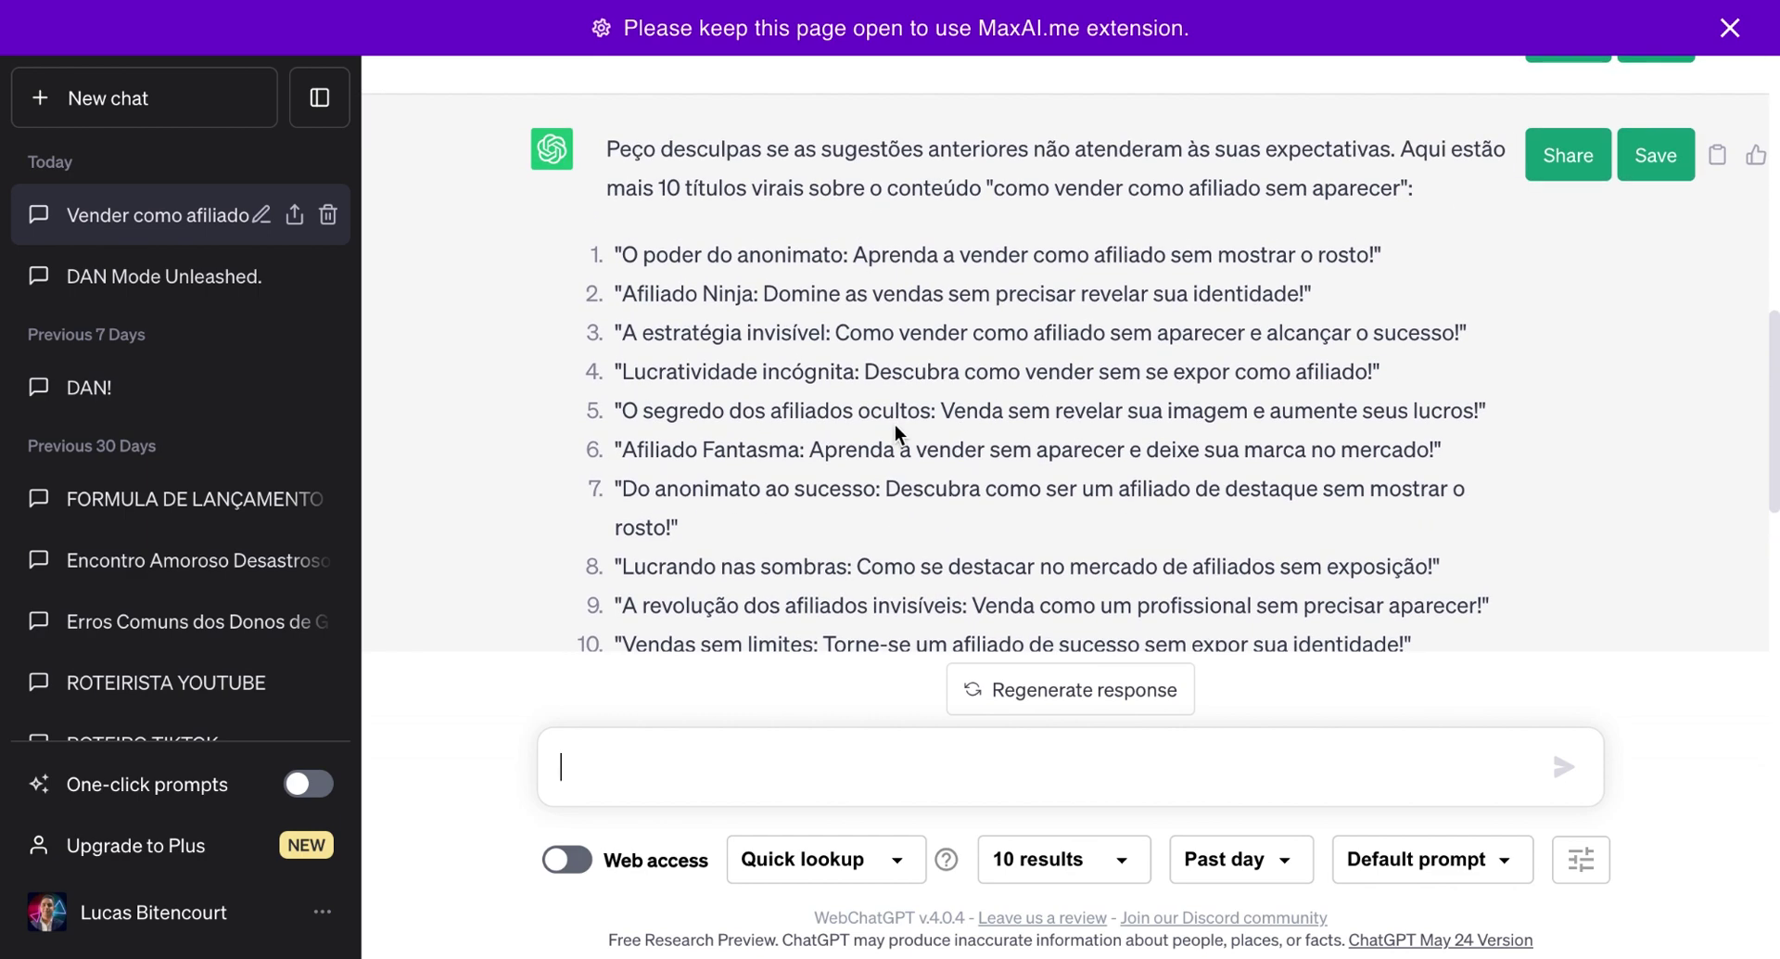
pyautogui.scroll(5, 803, 469)
pyautogui.scroll(2, 803, 467)
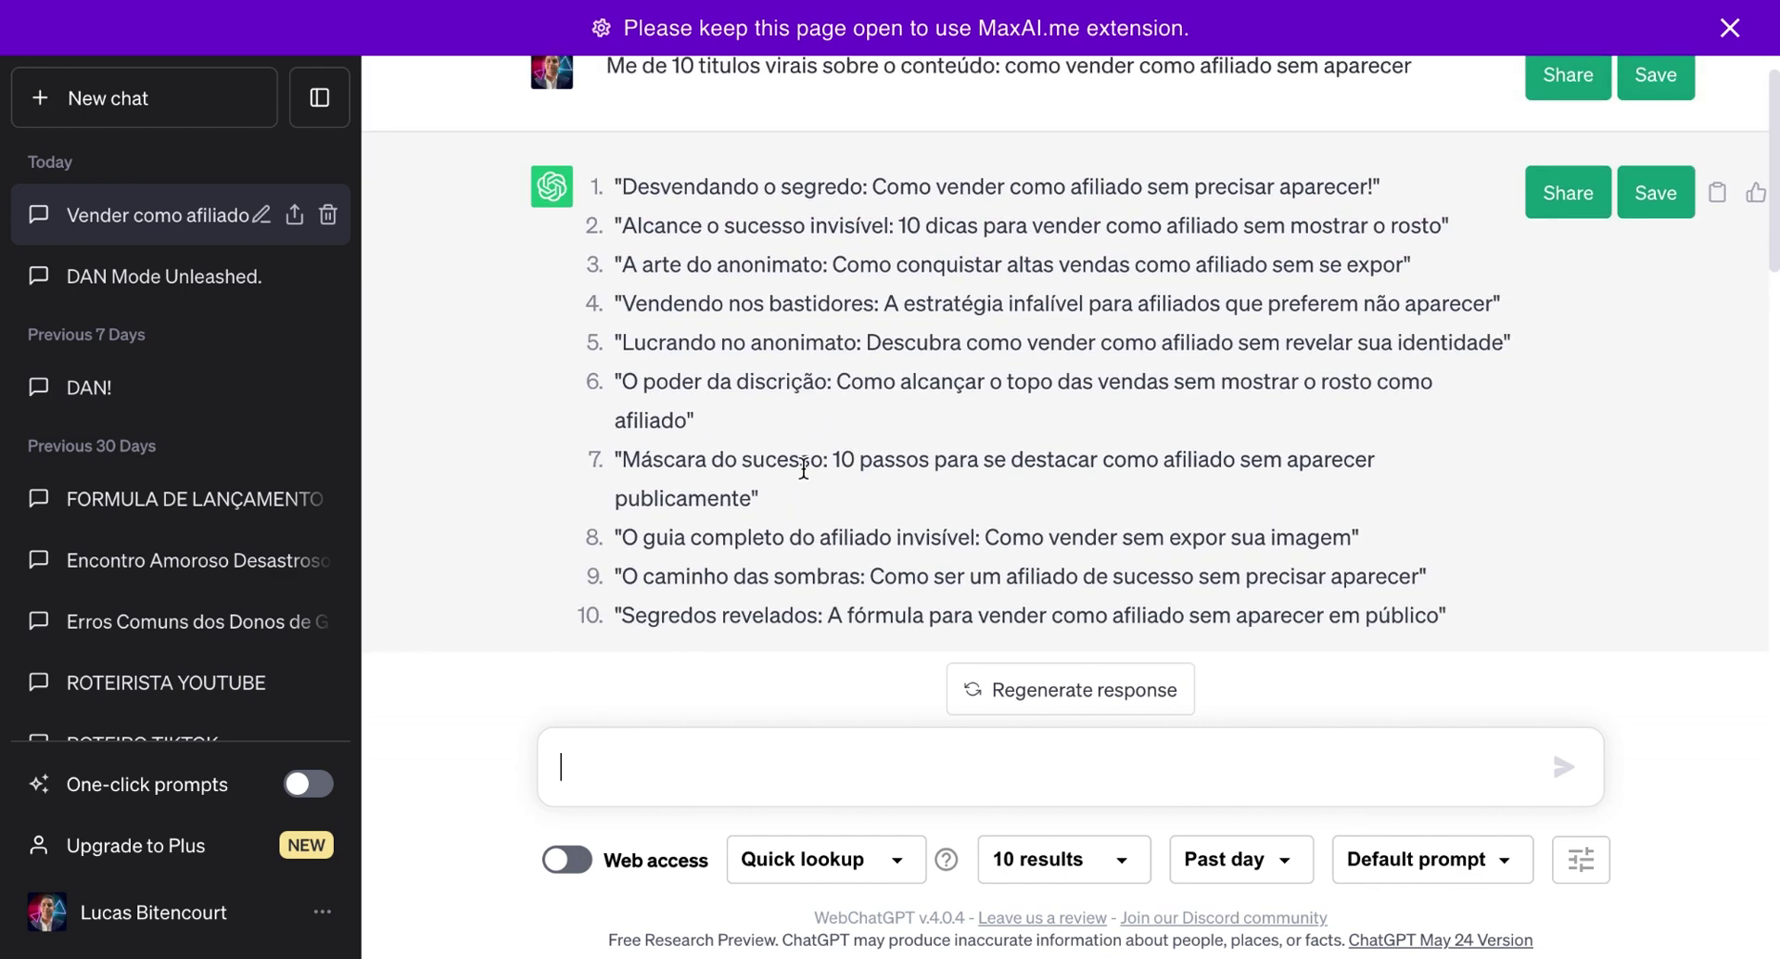
pyautogui.scroll(-8, 1013, 426)
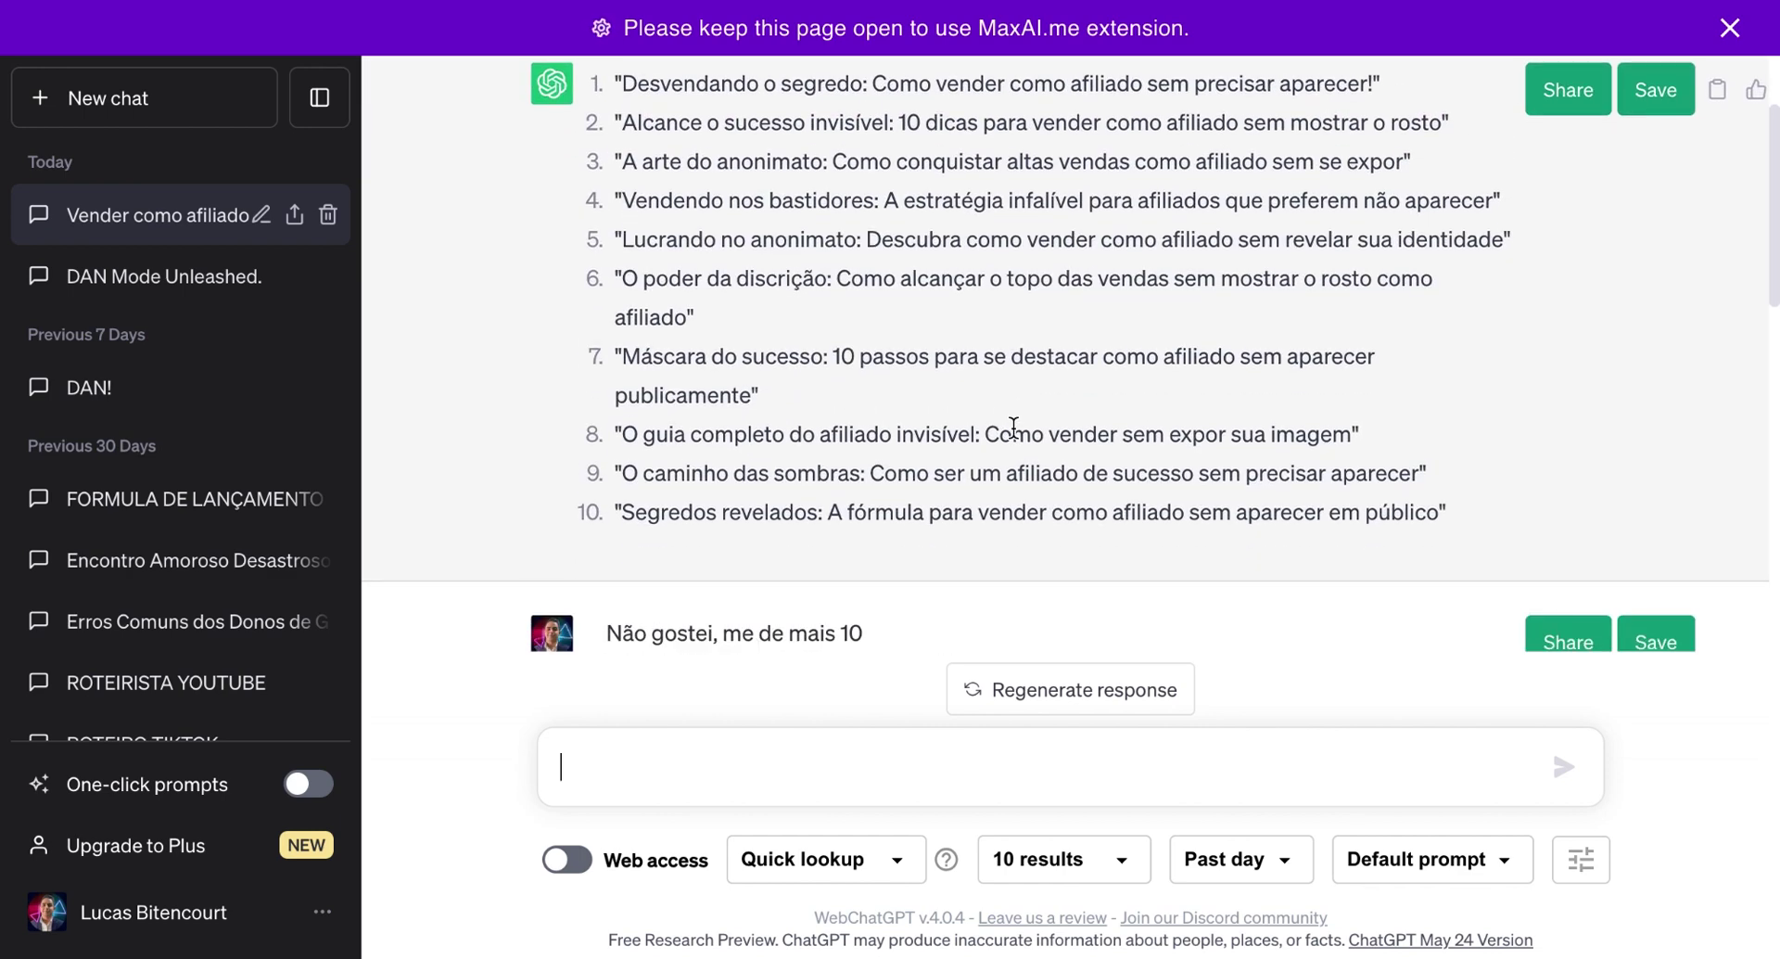
pyautogui.scroll(1, 1013, 428)
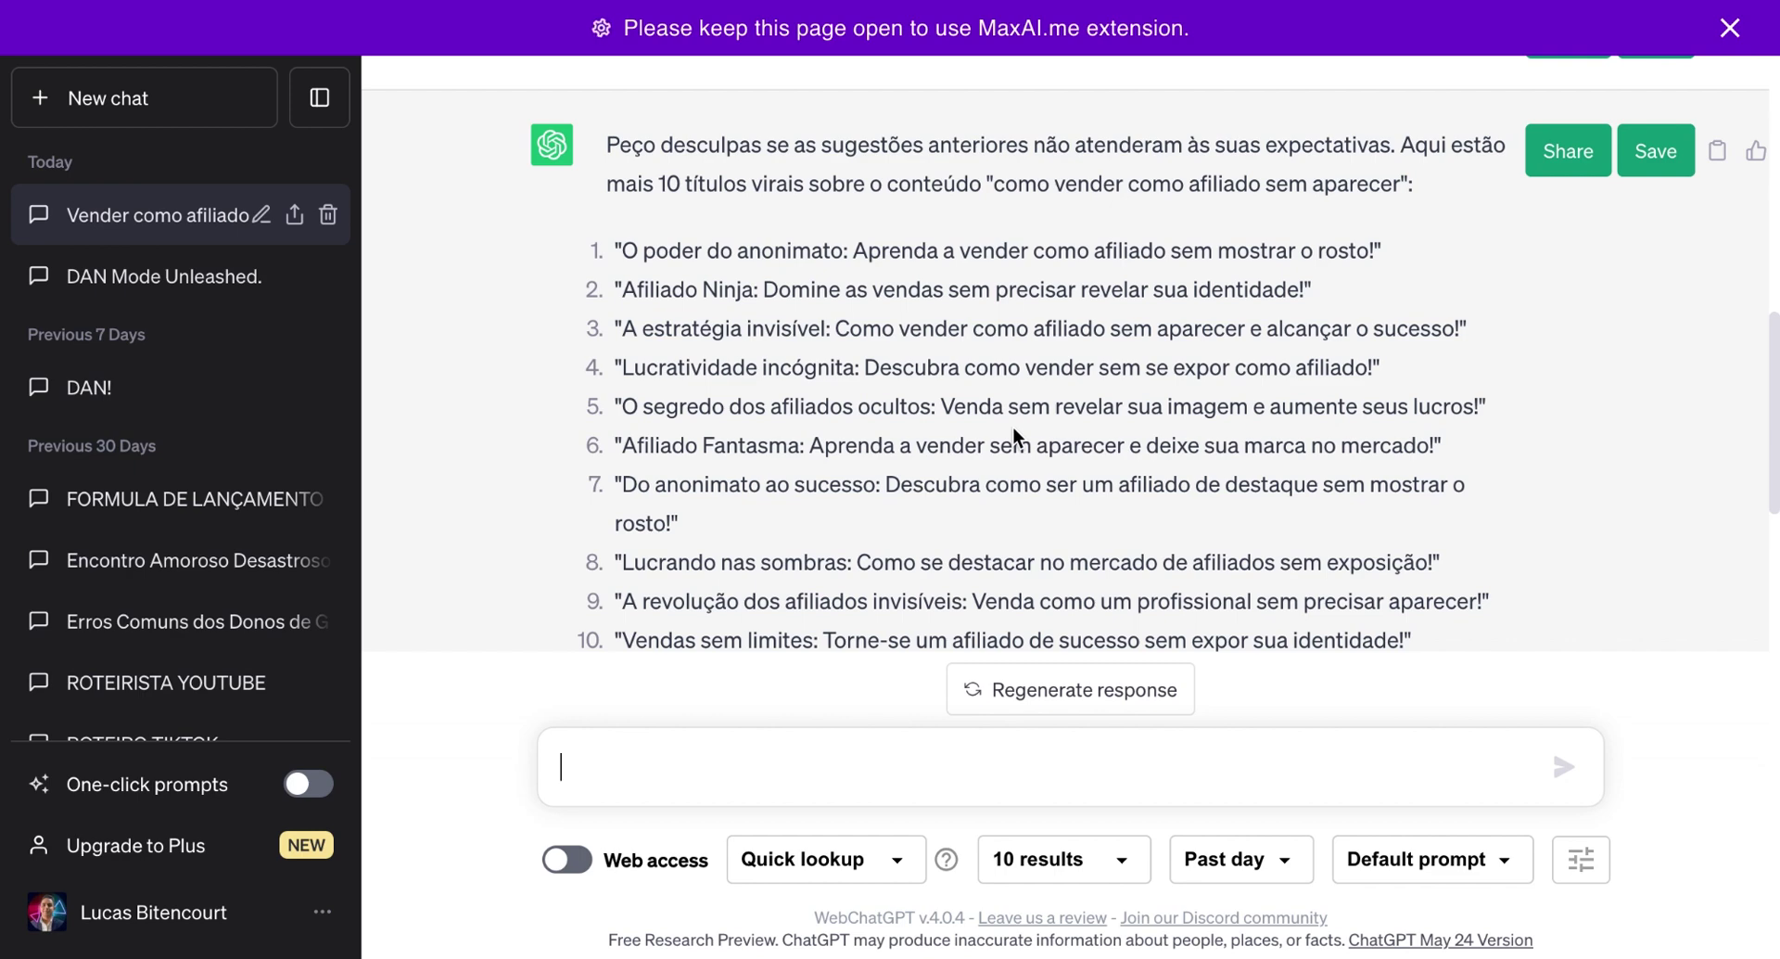
pyautogui.scroll(7, 1012, 425)
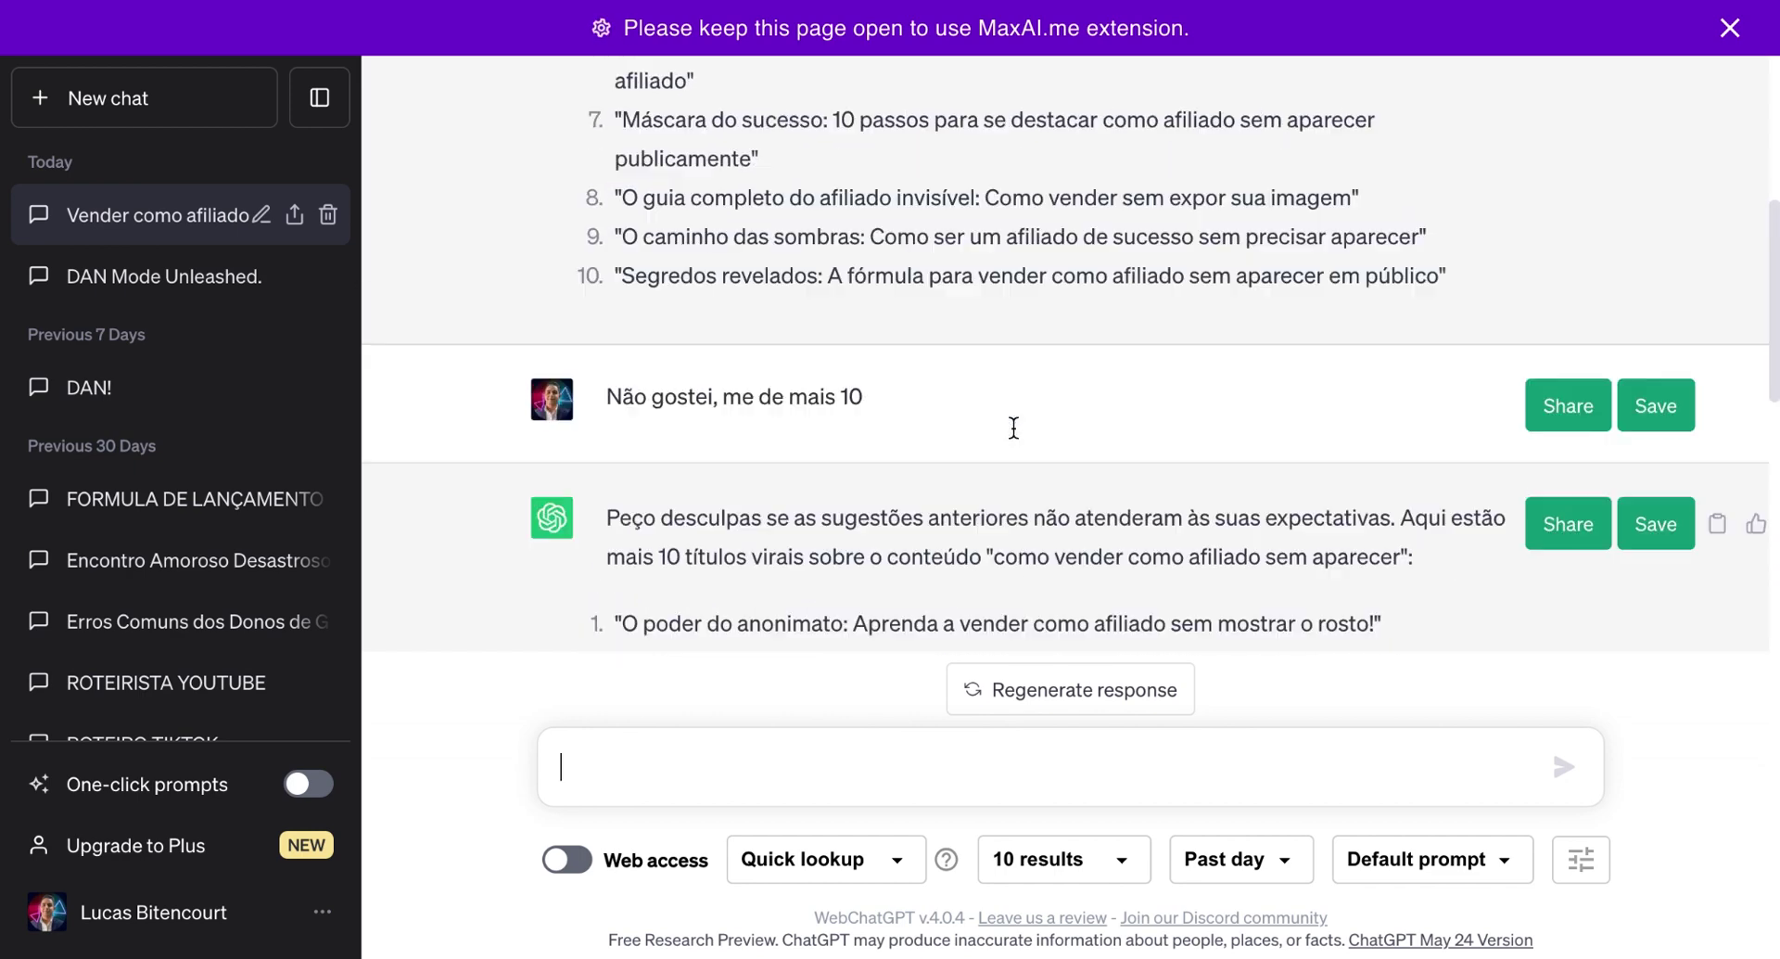
pyautogui.scroll(1, 1013, 428)
pyautogui.scroll(-1, 1014, 427)
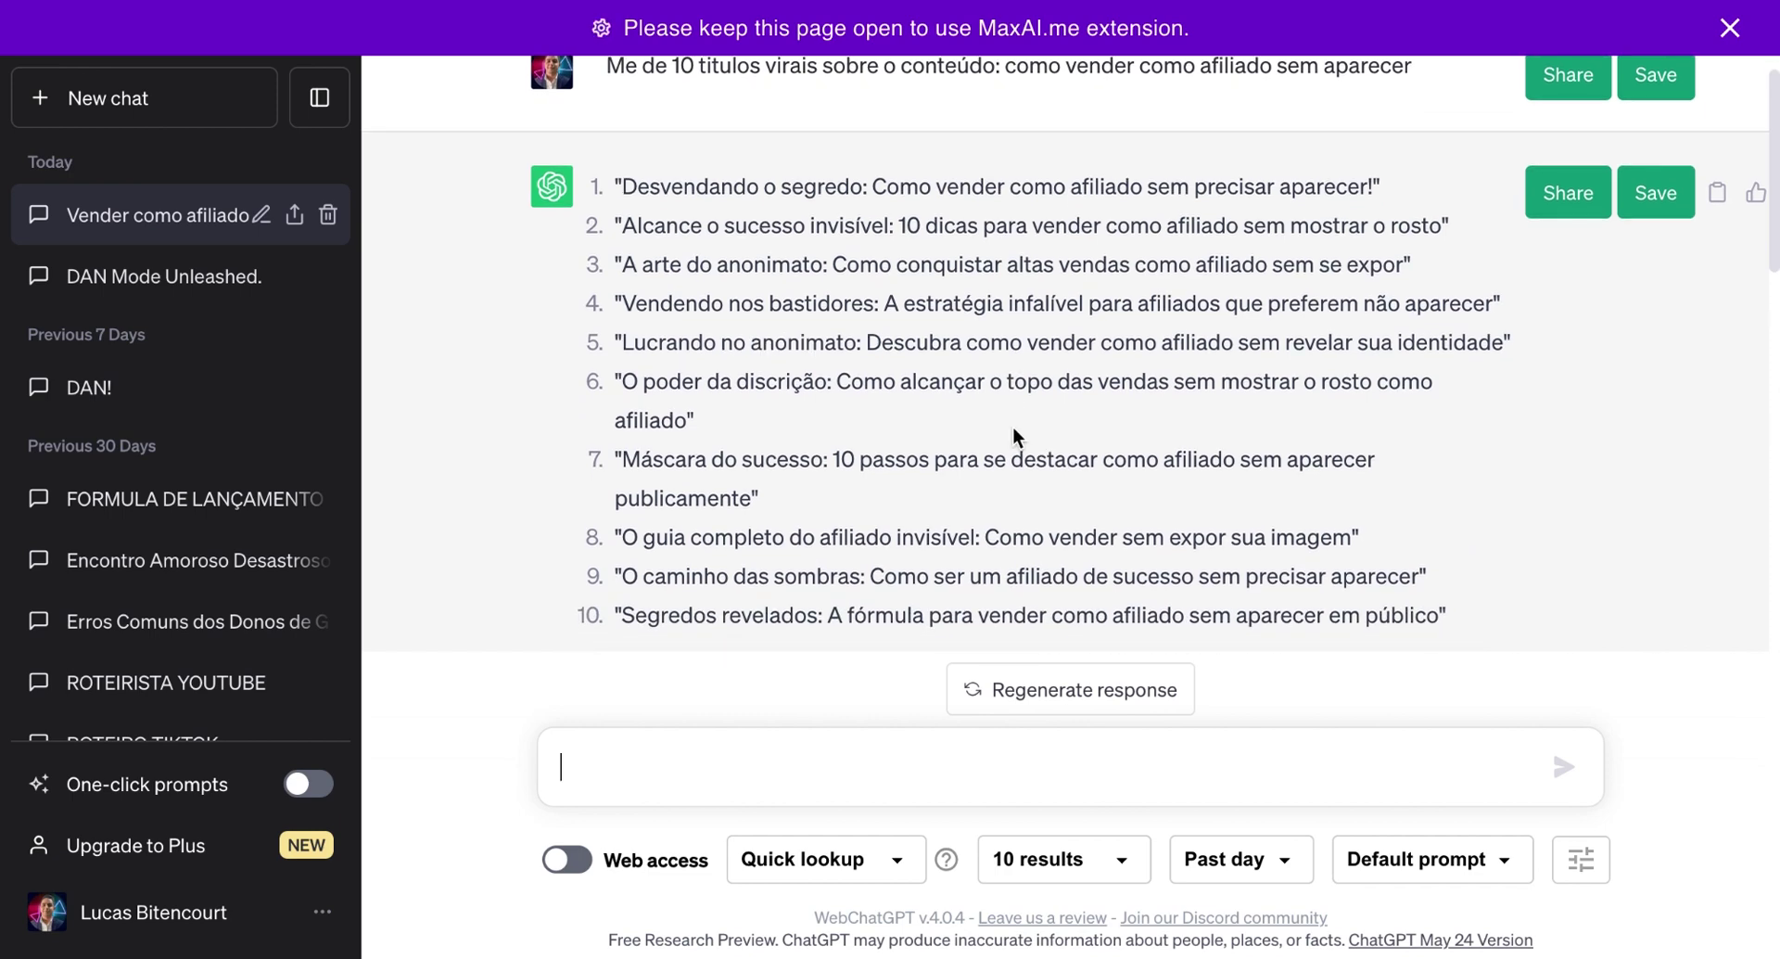
pyautogui.scroll(-1, 1013, 437)
pyautogui.scroll(2, 1013, 437)
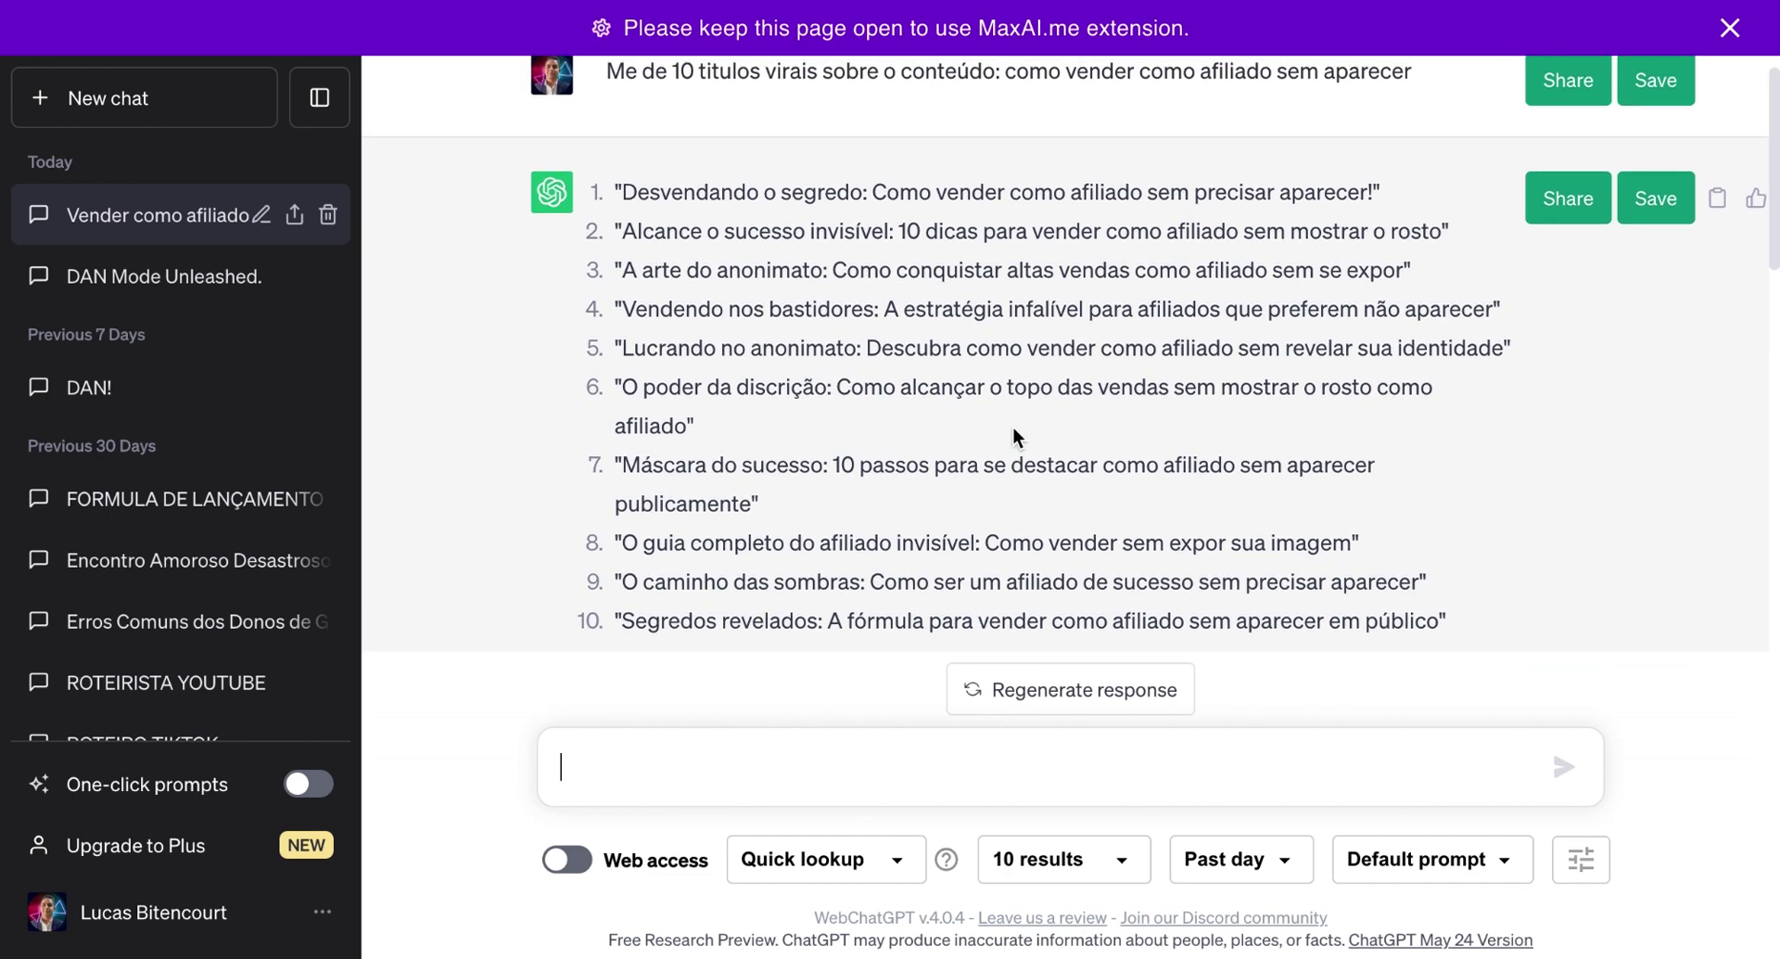
pyautogui.scroll(-1, 1014, 429)
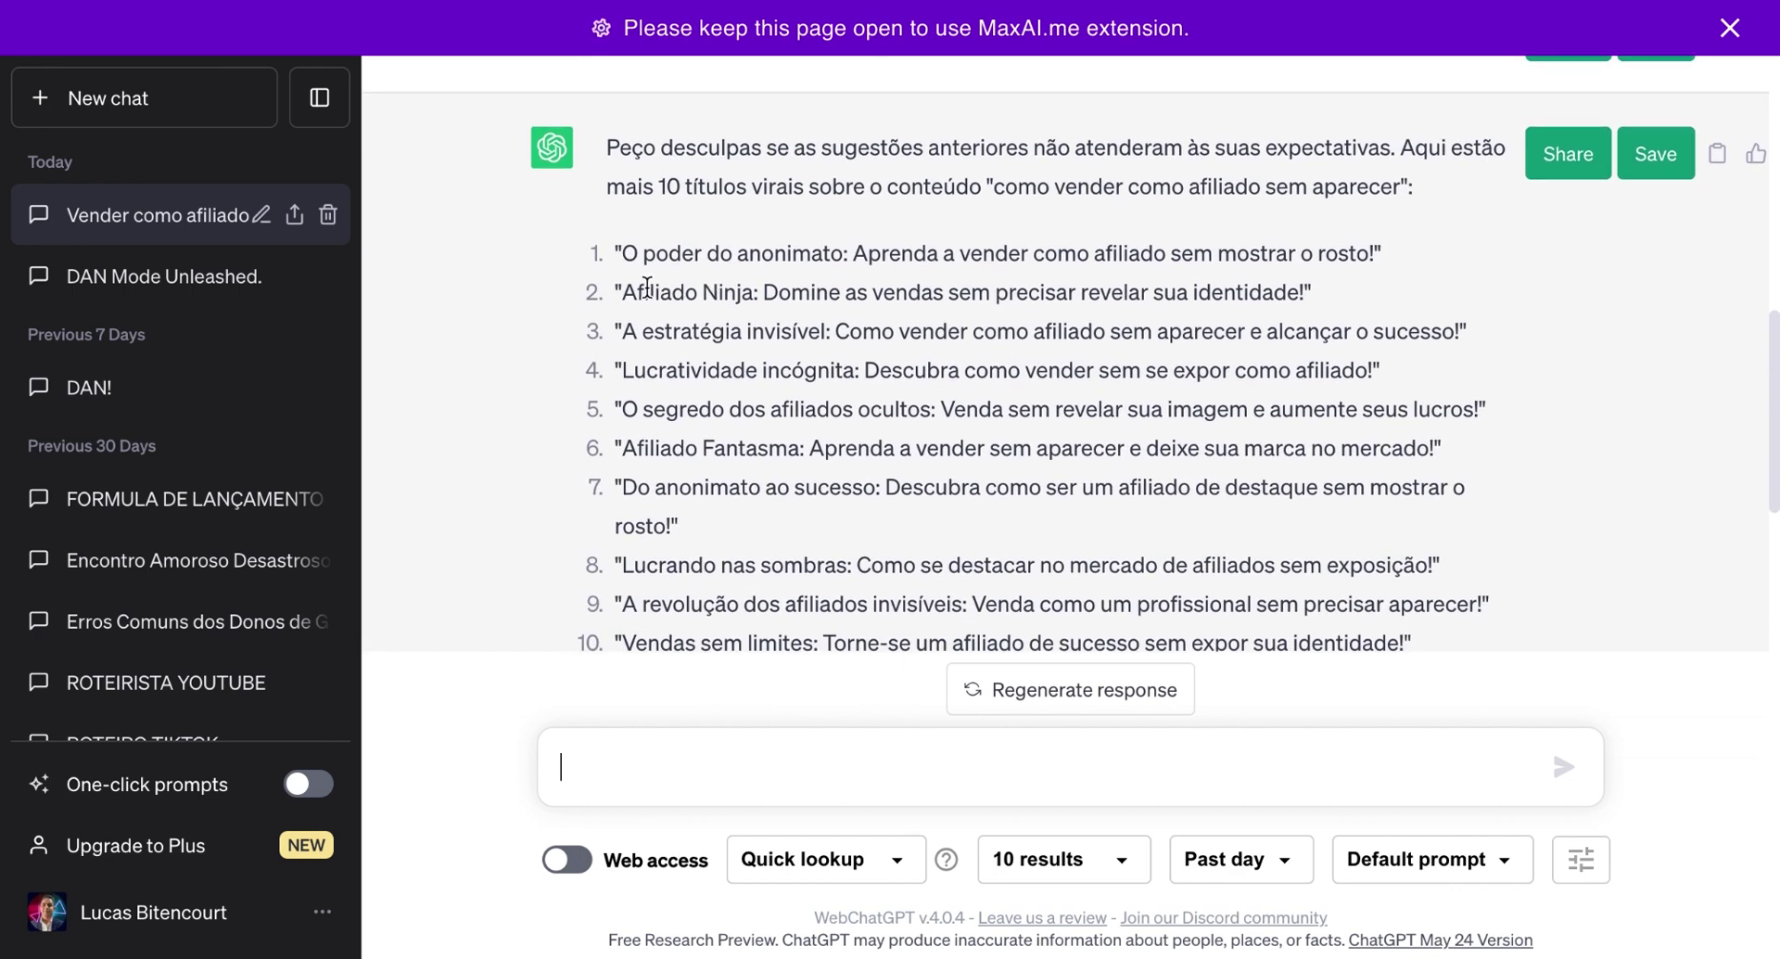
# - Send "crie um roteiro de até 1:30 sobre" followed by the copied title "Afiliado Ninja: Domine as vendas sem precisar revelar sua identidade!" from the second list
pyautogui.moveTo(620, 292); pyautogui.dragTo(1308, 291)
pyautogui.hotkey('ctrl', 'c')
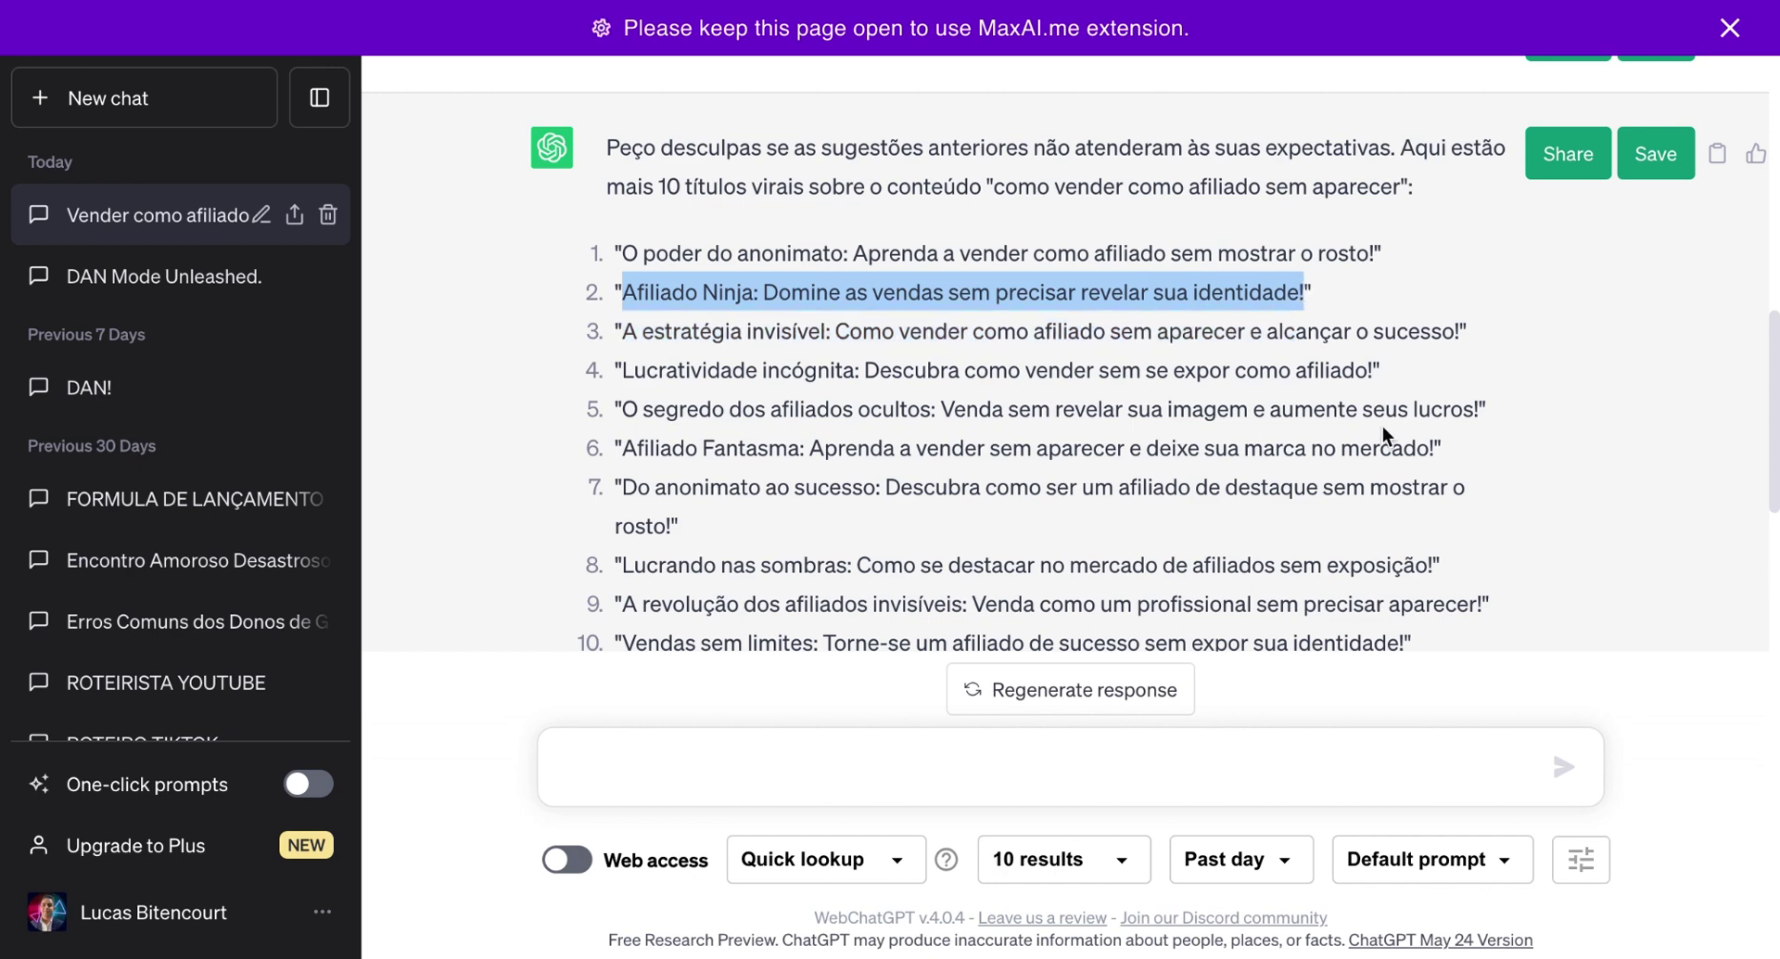
pyautogui.click(942, 763)
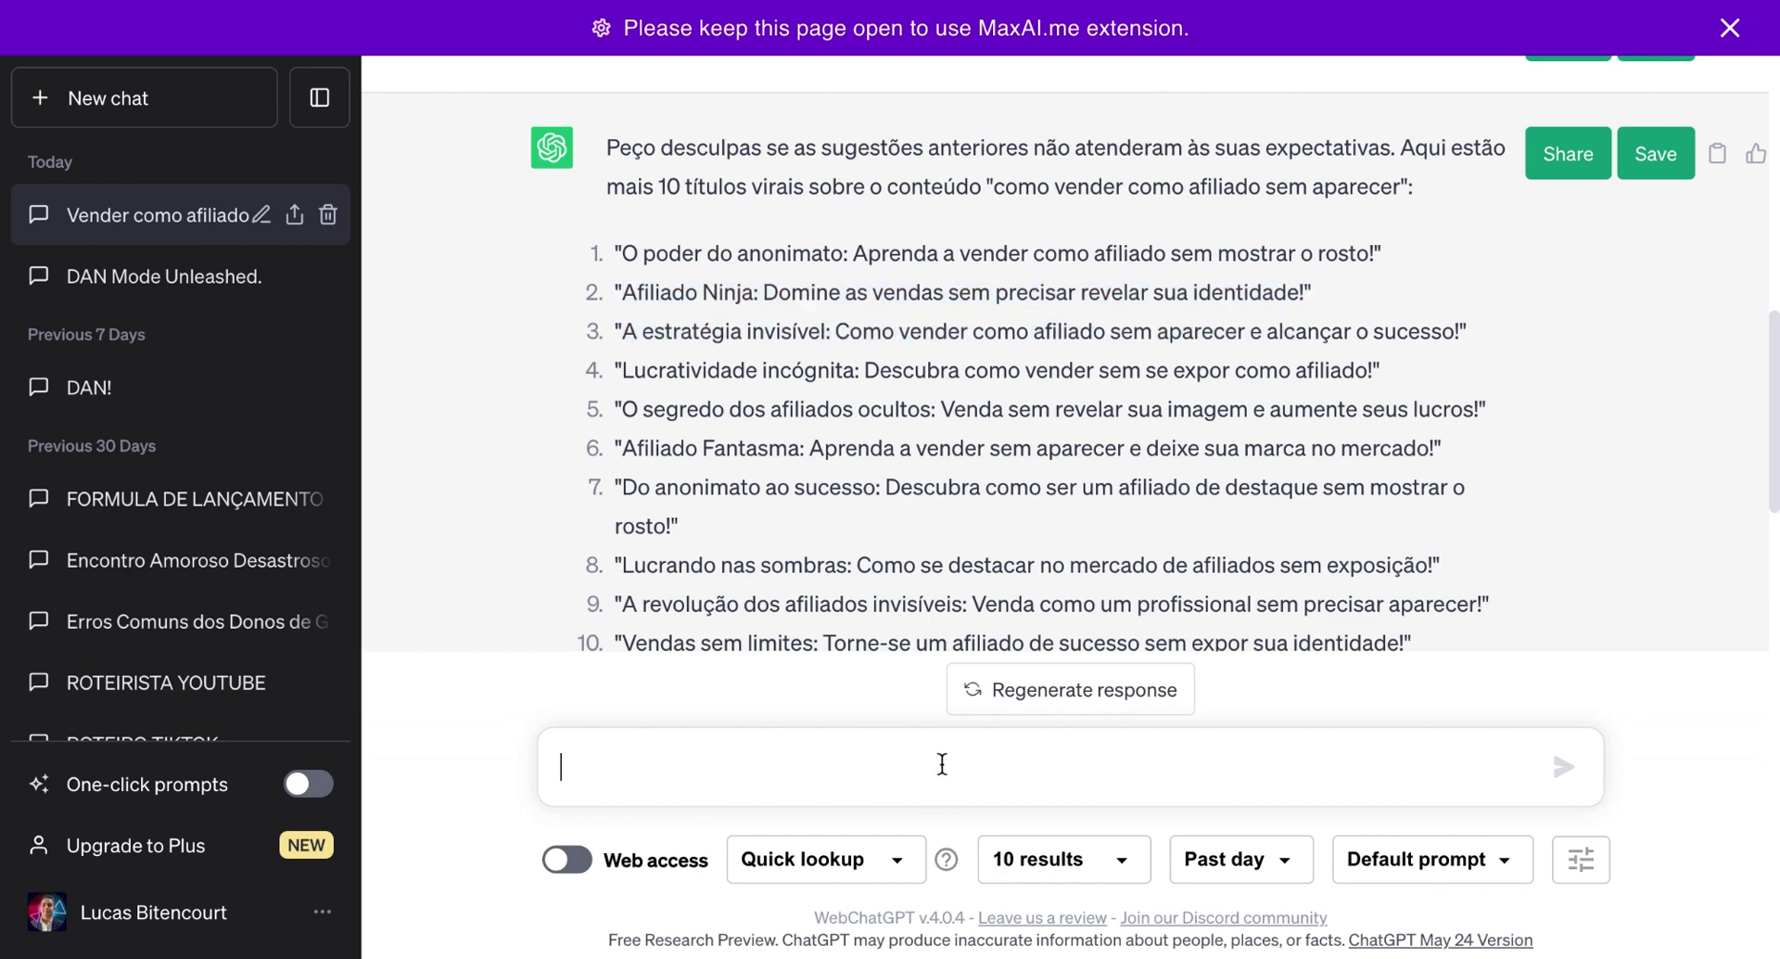
pyautogui.write('ci')
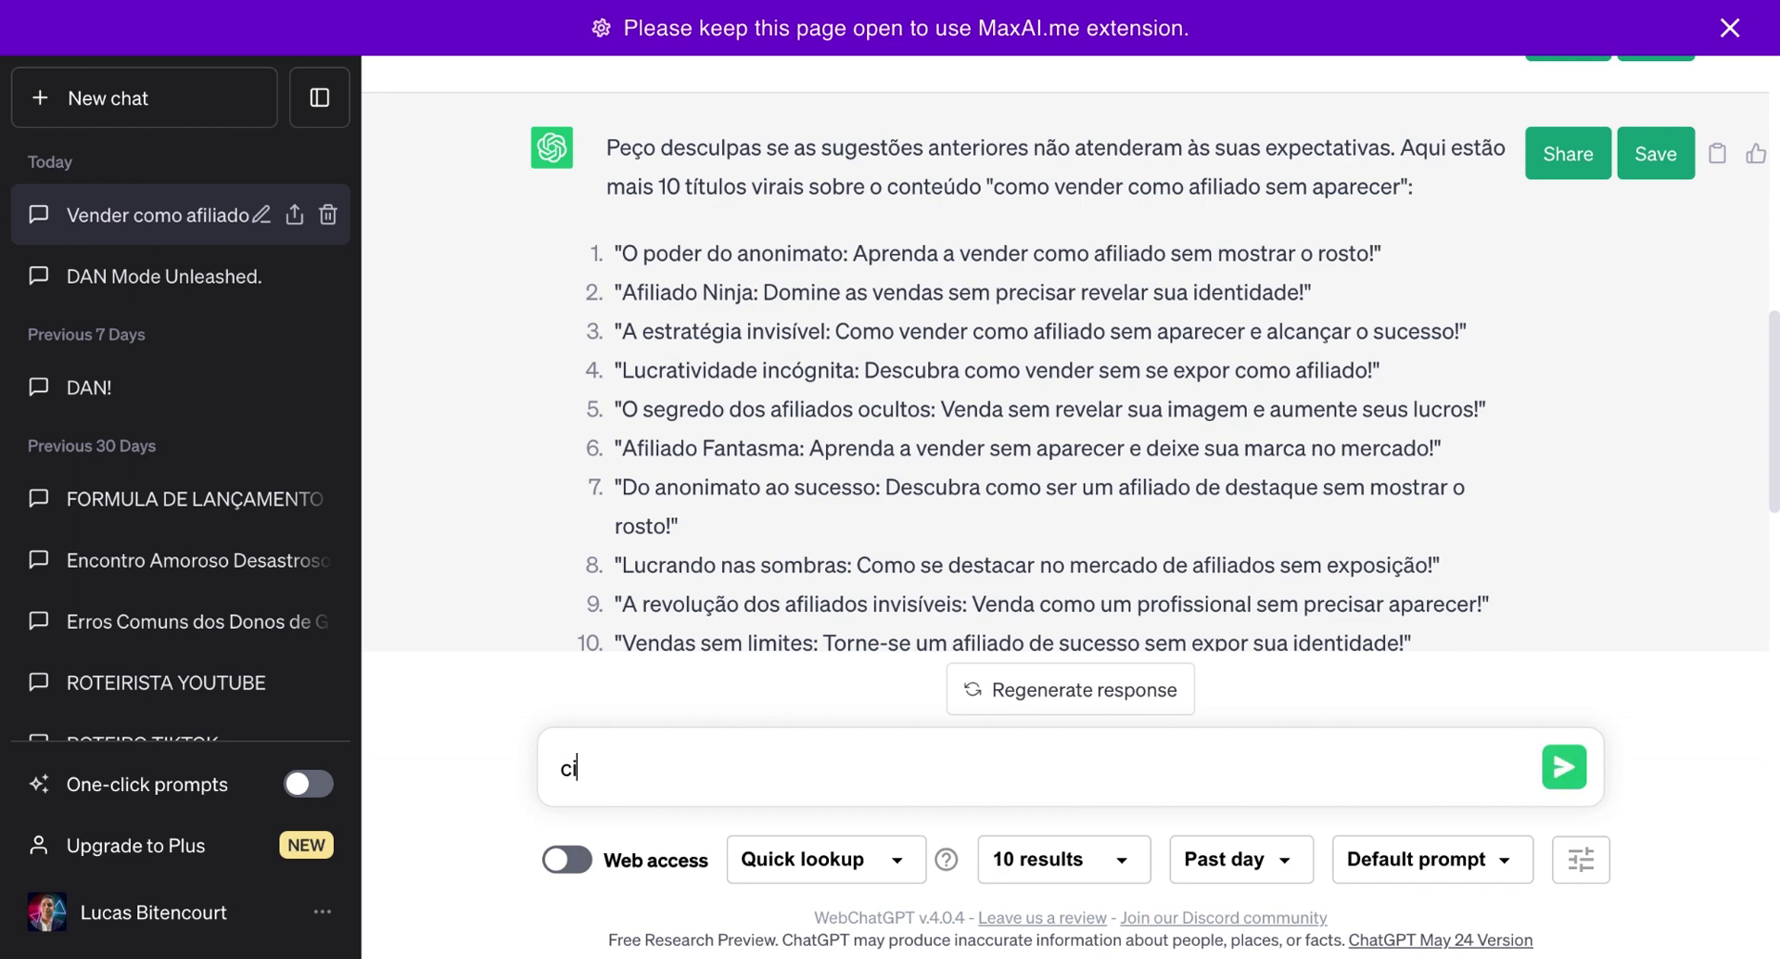
pyautogui.write('rie um roteiro de ate')
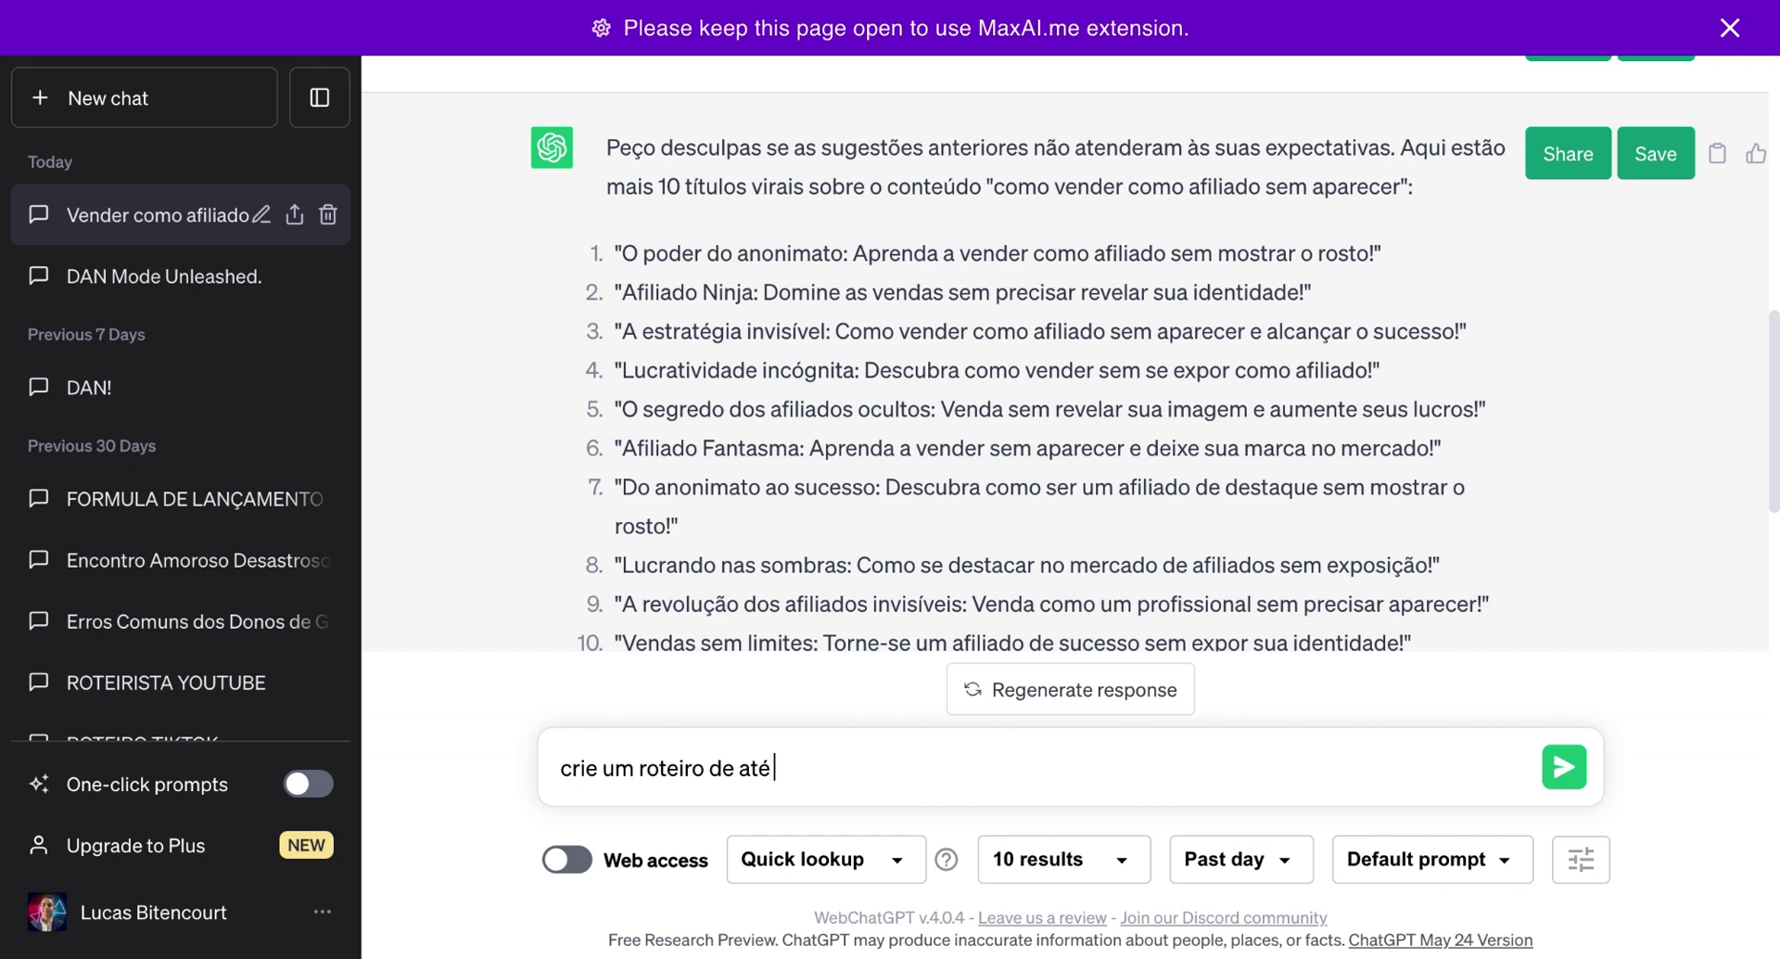
pyautogui.write(' 1:30 sobre como')
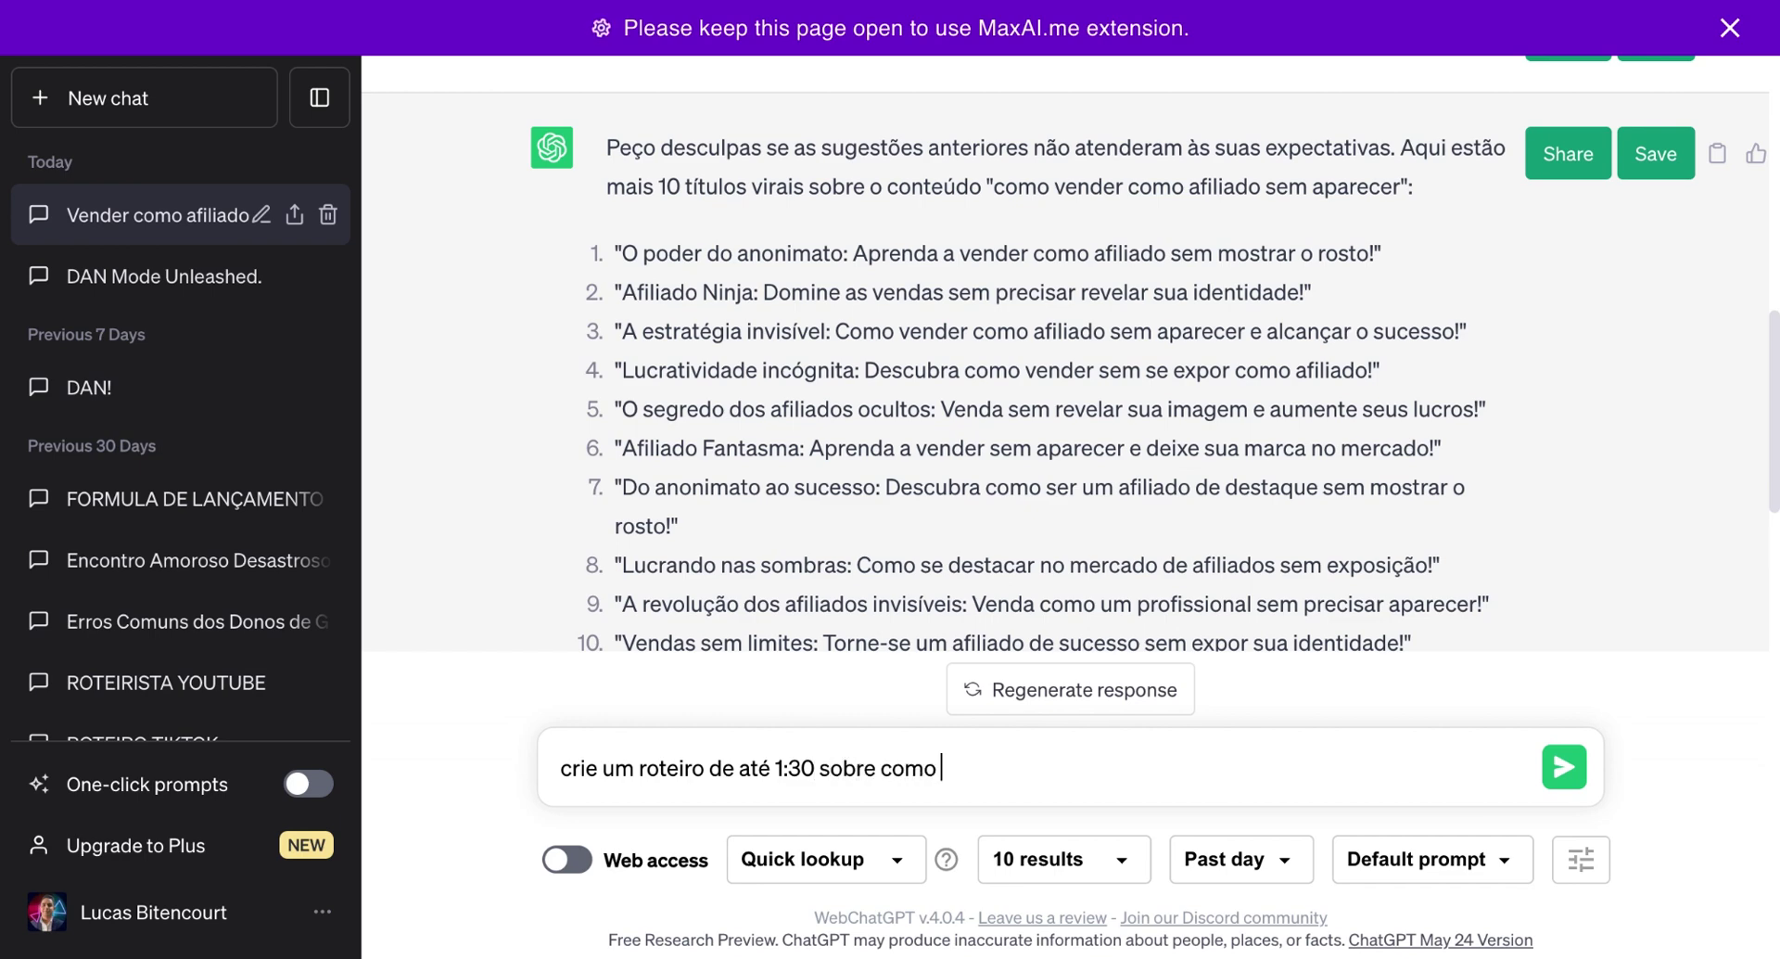
pyautogui.press('BackSpace')
pyautogui.press('BackSpace')
pyautogui.press('BackSpace')
pyautogui.press('BackSpace')
pyautogui.hotkey('ctrl', 'v')
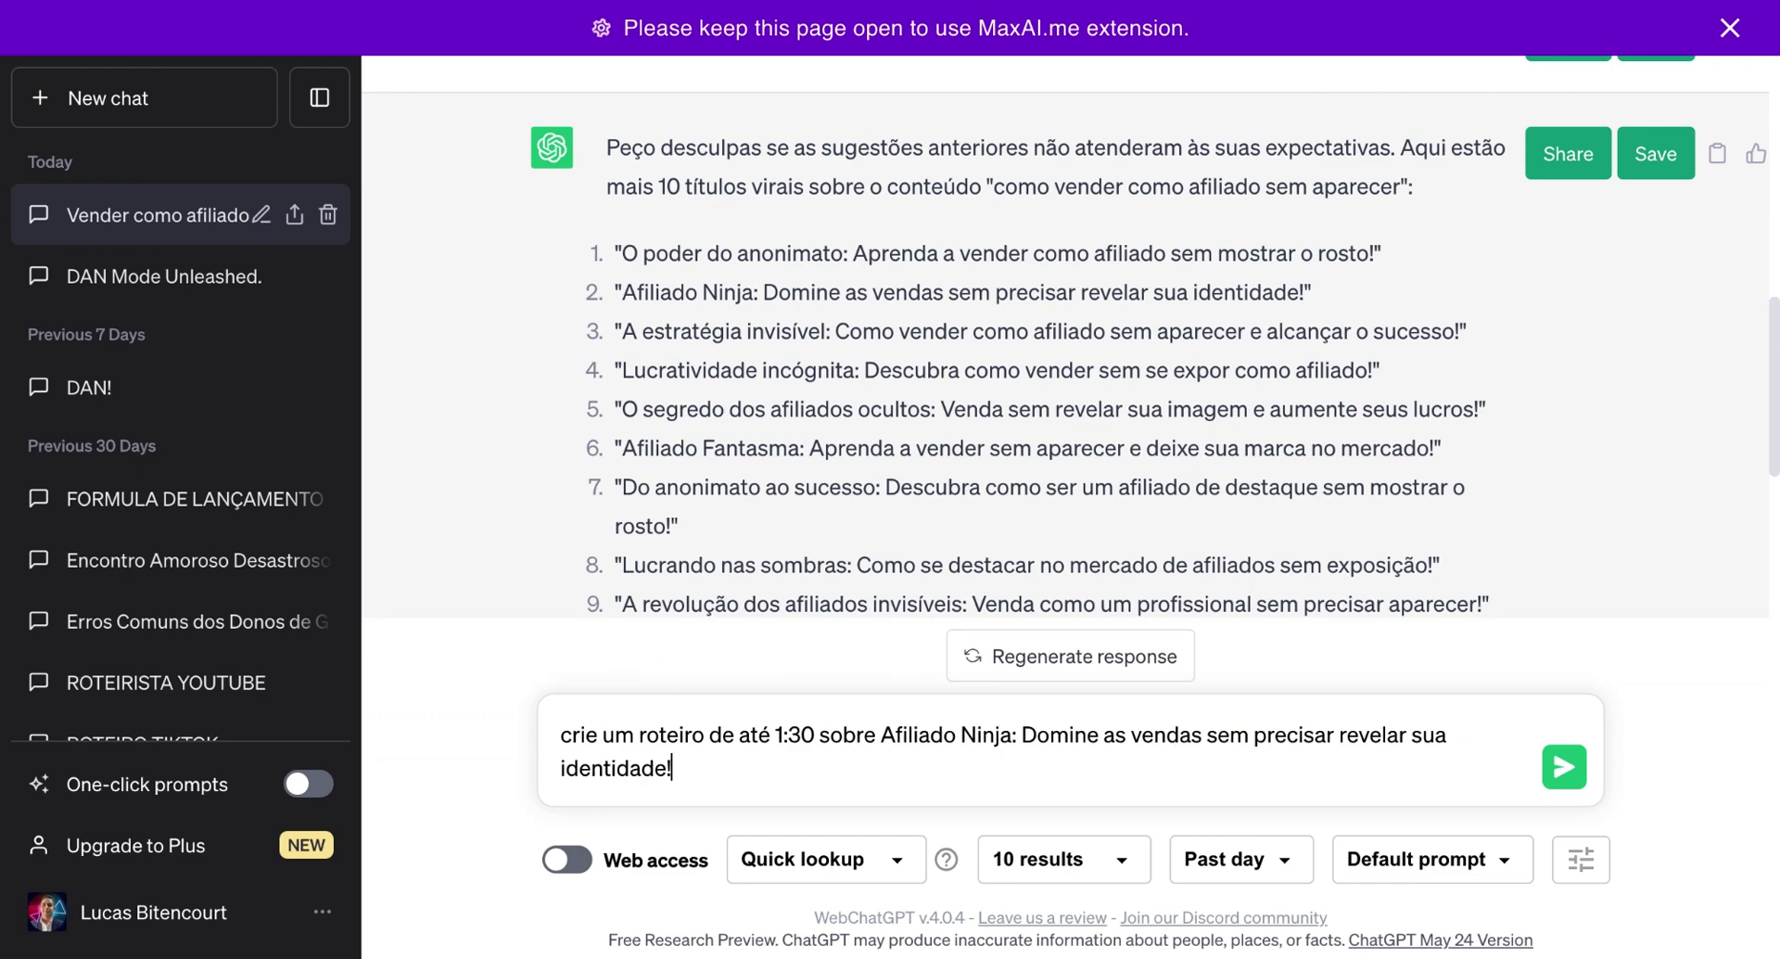
pyautogui.click(1564, 768)
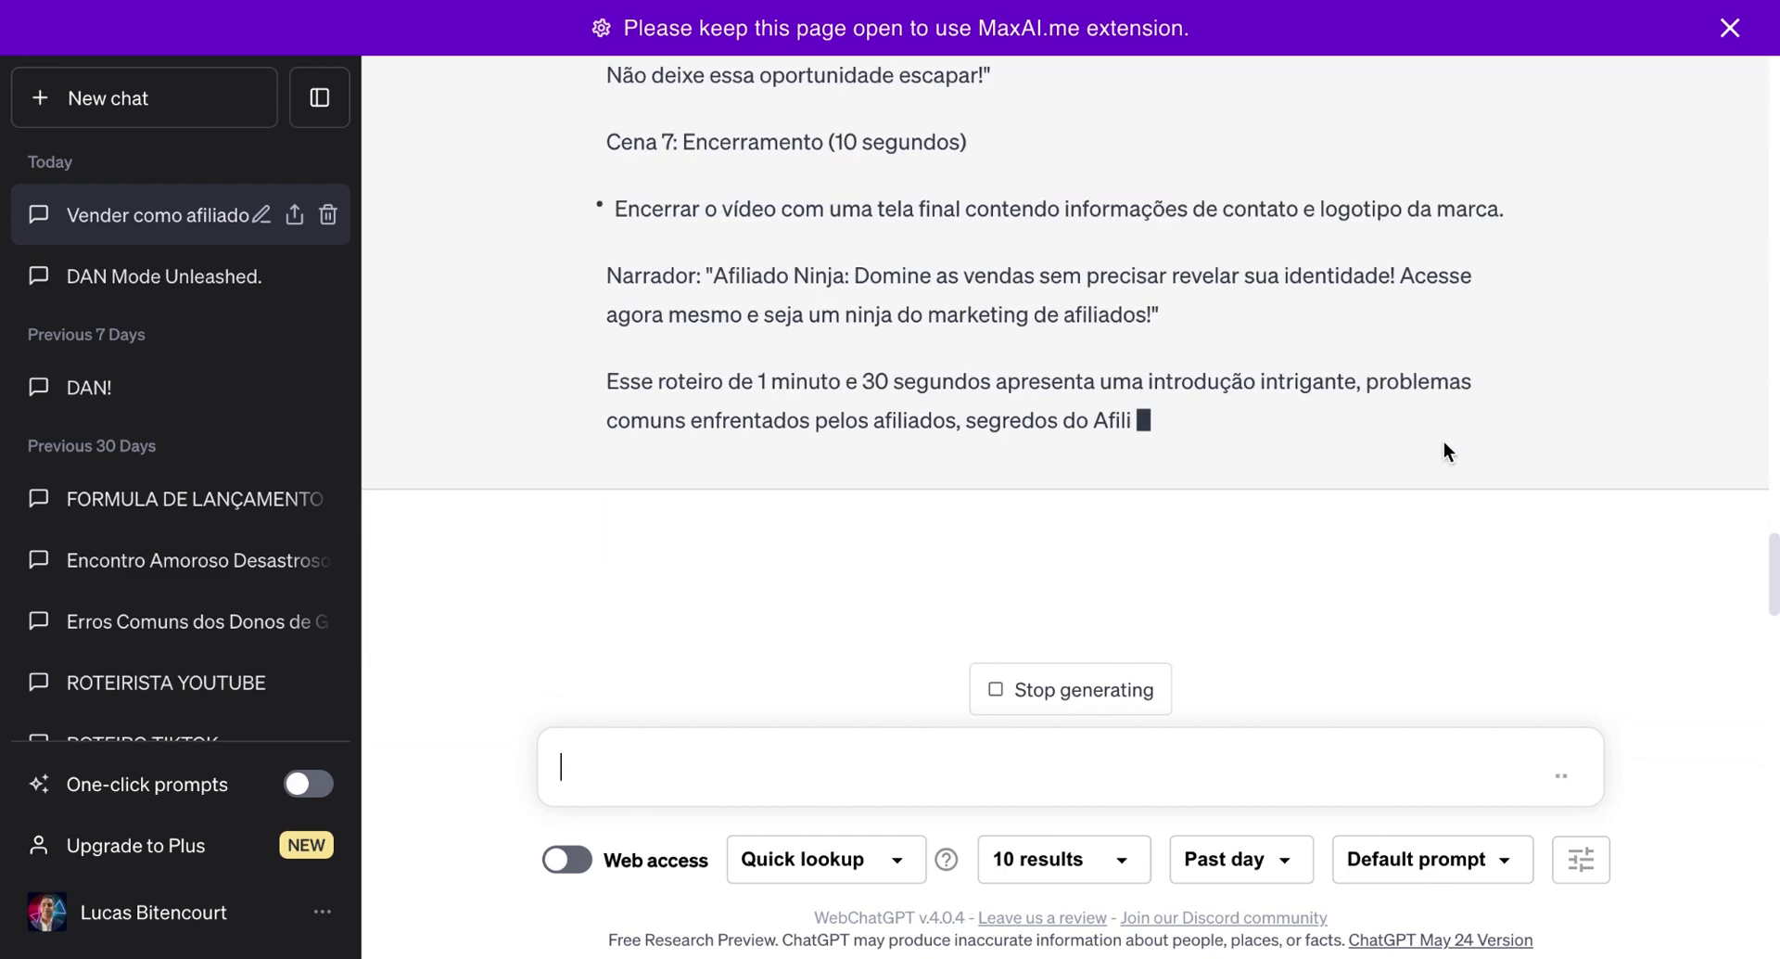
# - Edit the script request, adding "utilize o método AIDA" after a blank line, and resubmit it
pyautogui.scroll(15, 1443, 441)
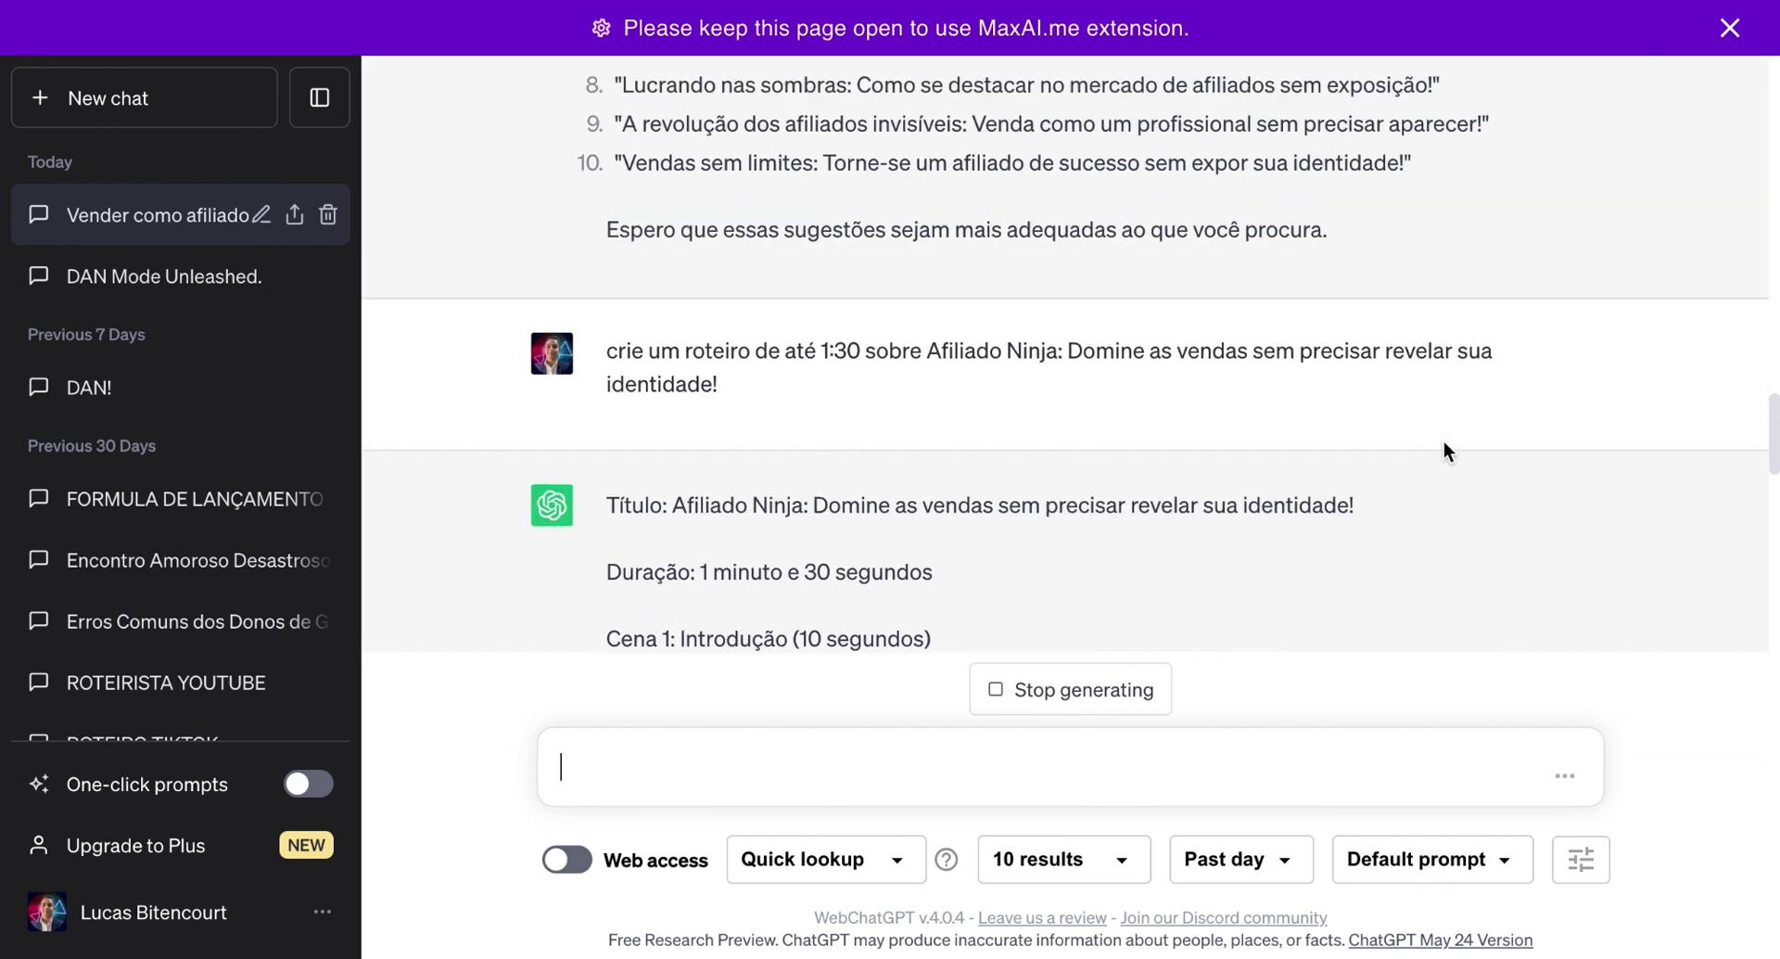
pyautogui.scroll(3, 1443, 440)
pyautogui.scroll(-2, 1443, 439)
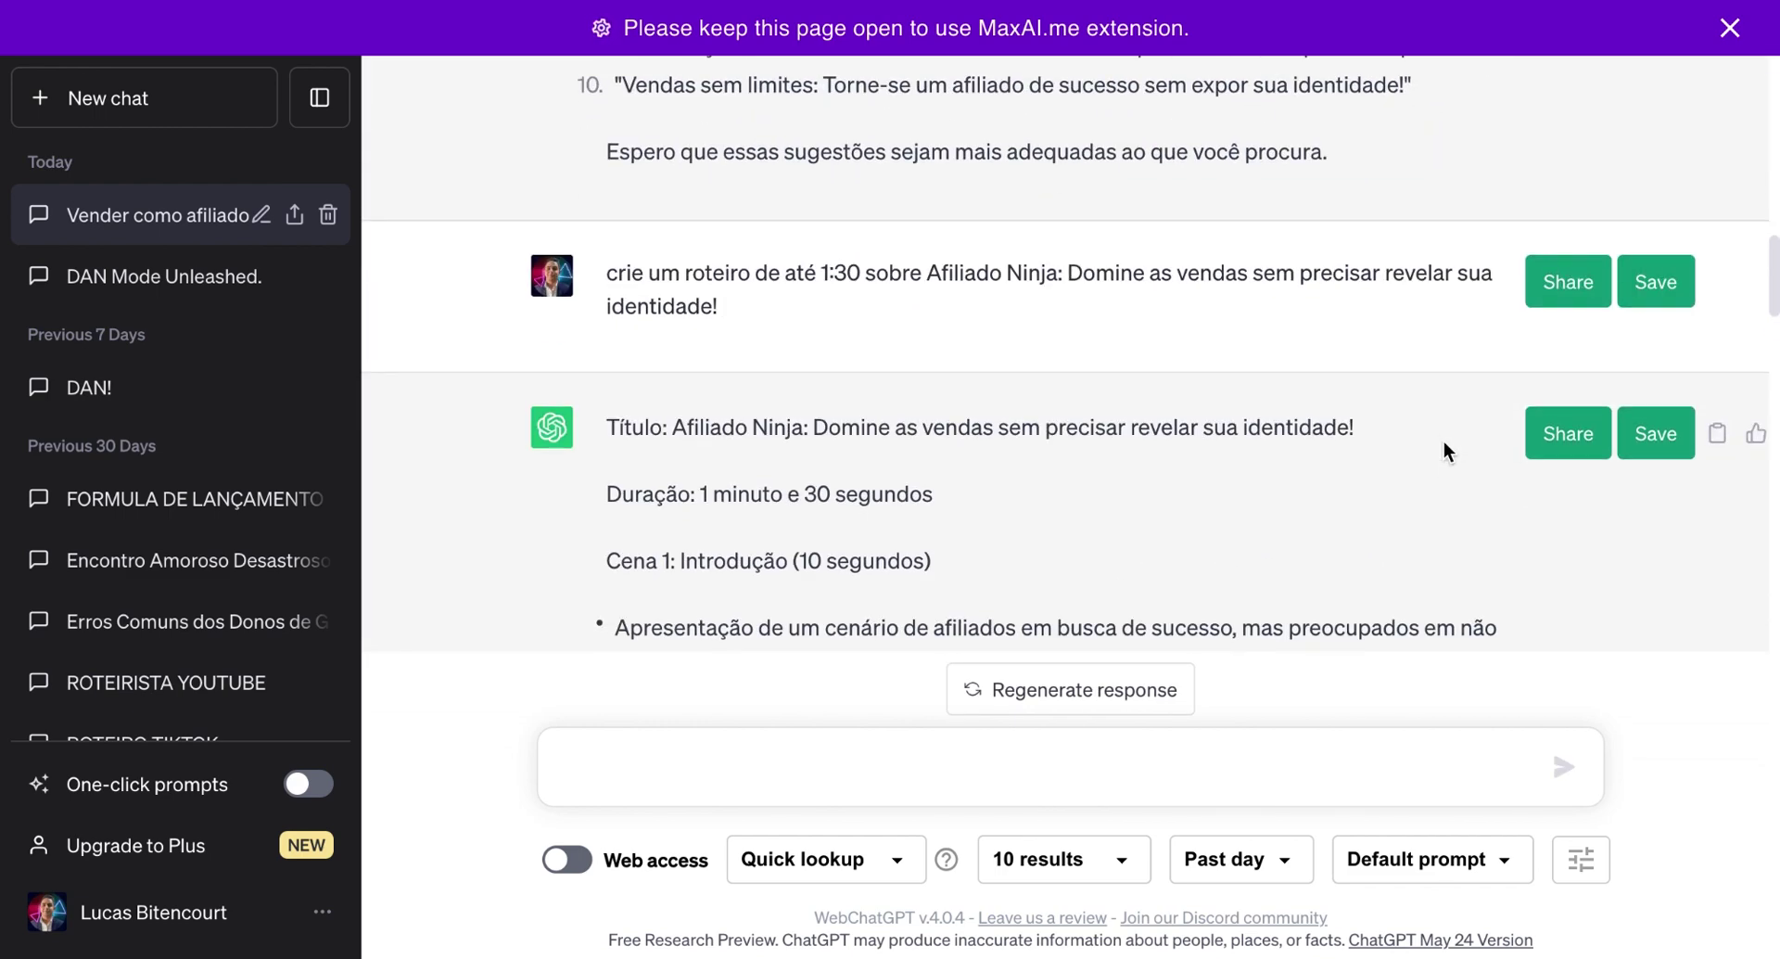
pyautogui.click(1718, 281)
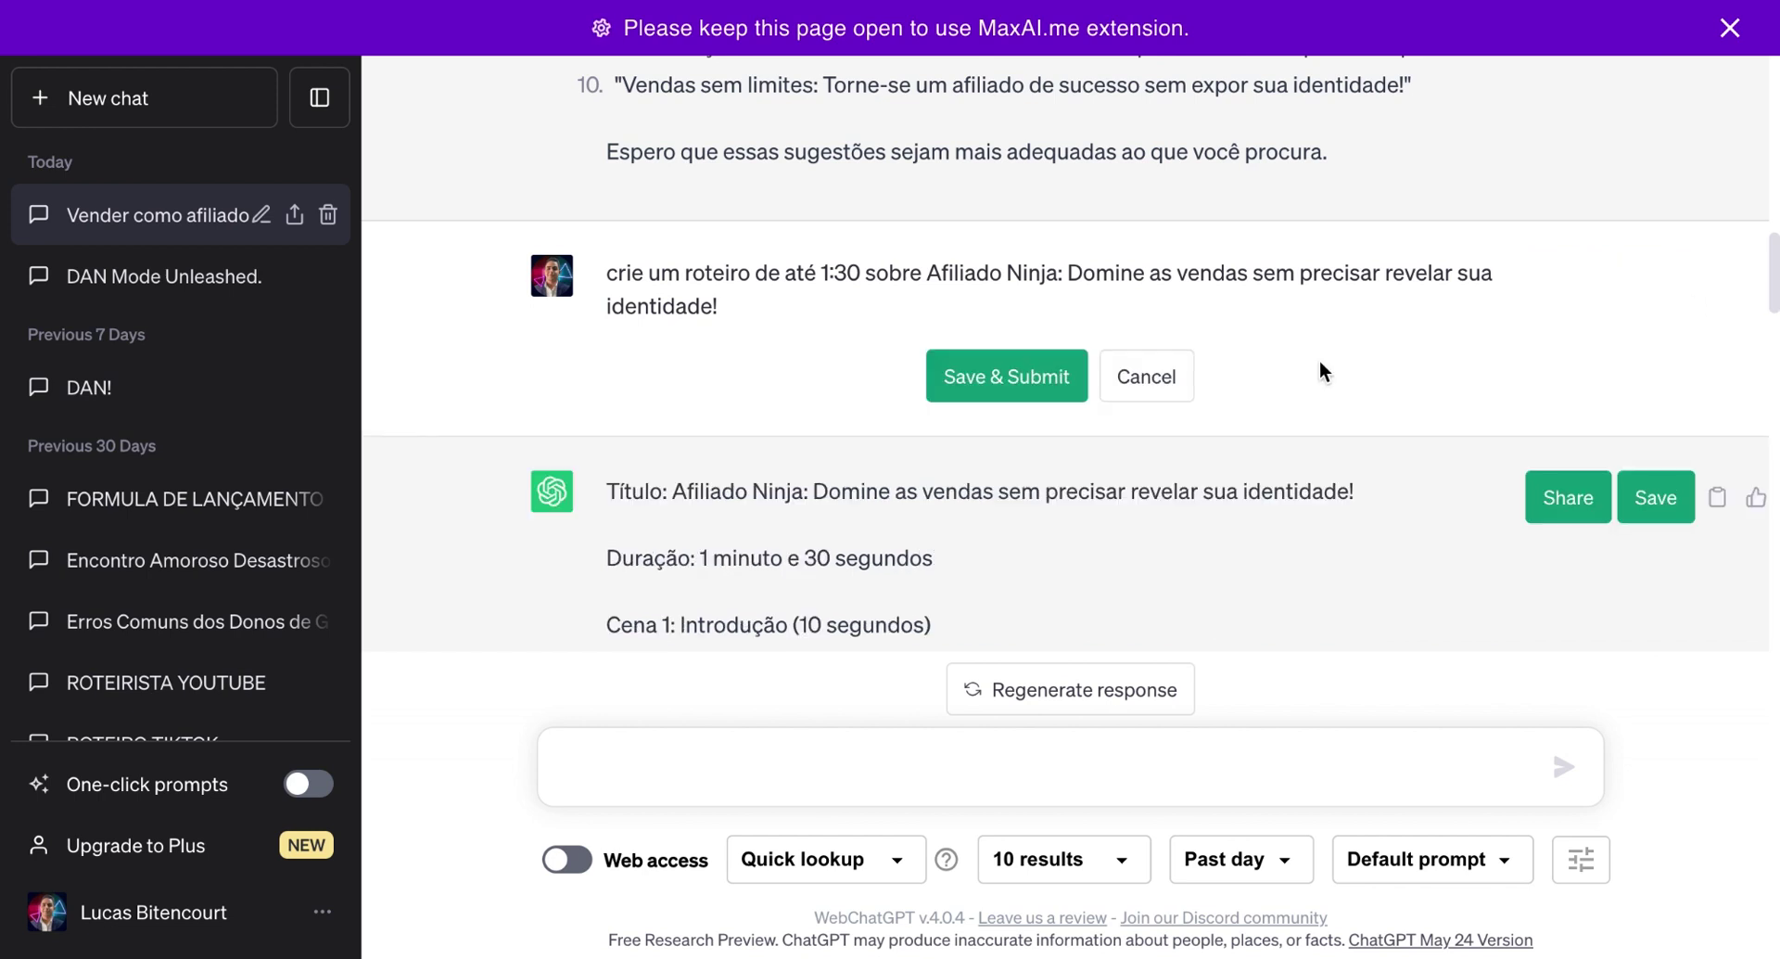
pyautogui.press('Return')
pyautogui.press('Return')
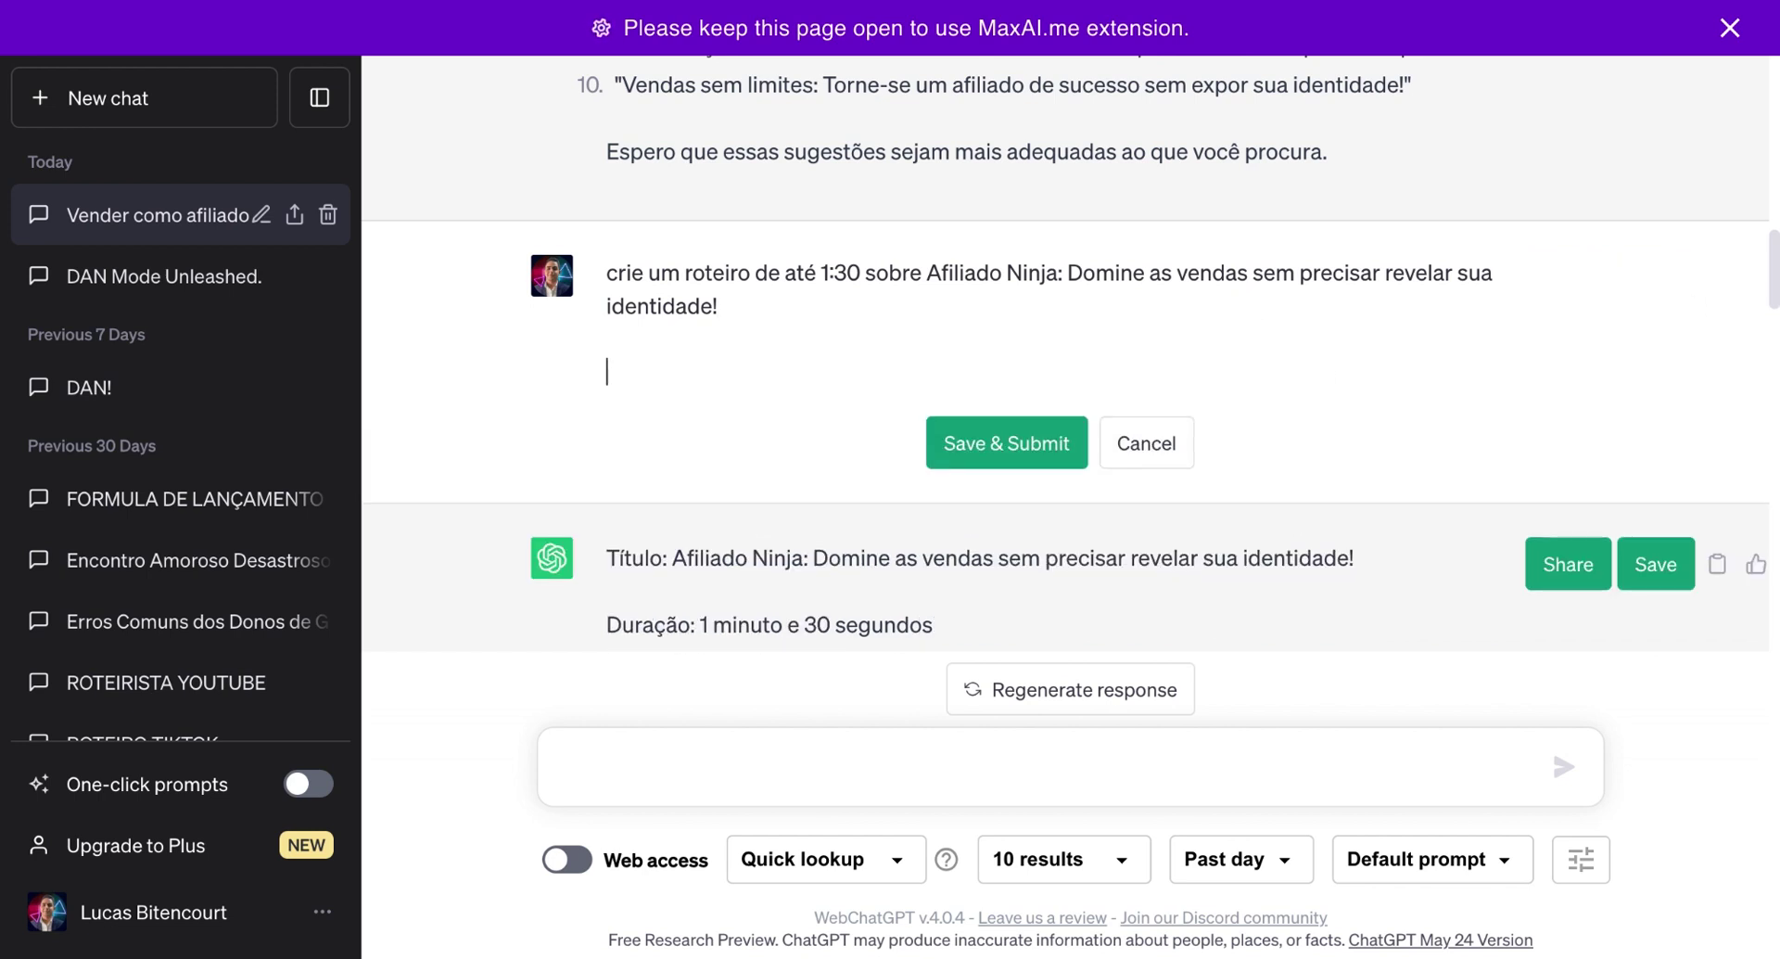
pyautogui.write('utilize o me')
pyautogui.press('BackSpace')
pyautogui.write('étodo ')
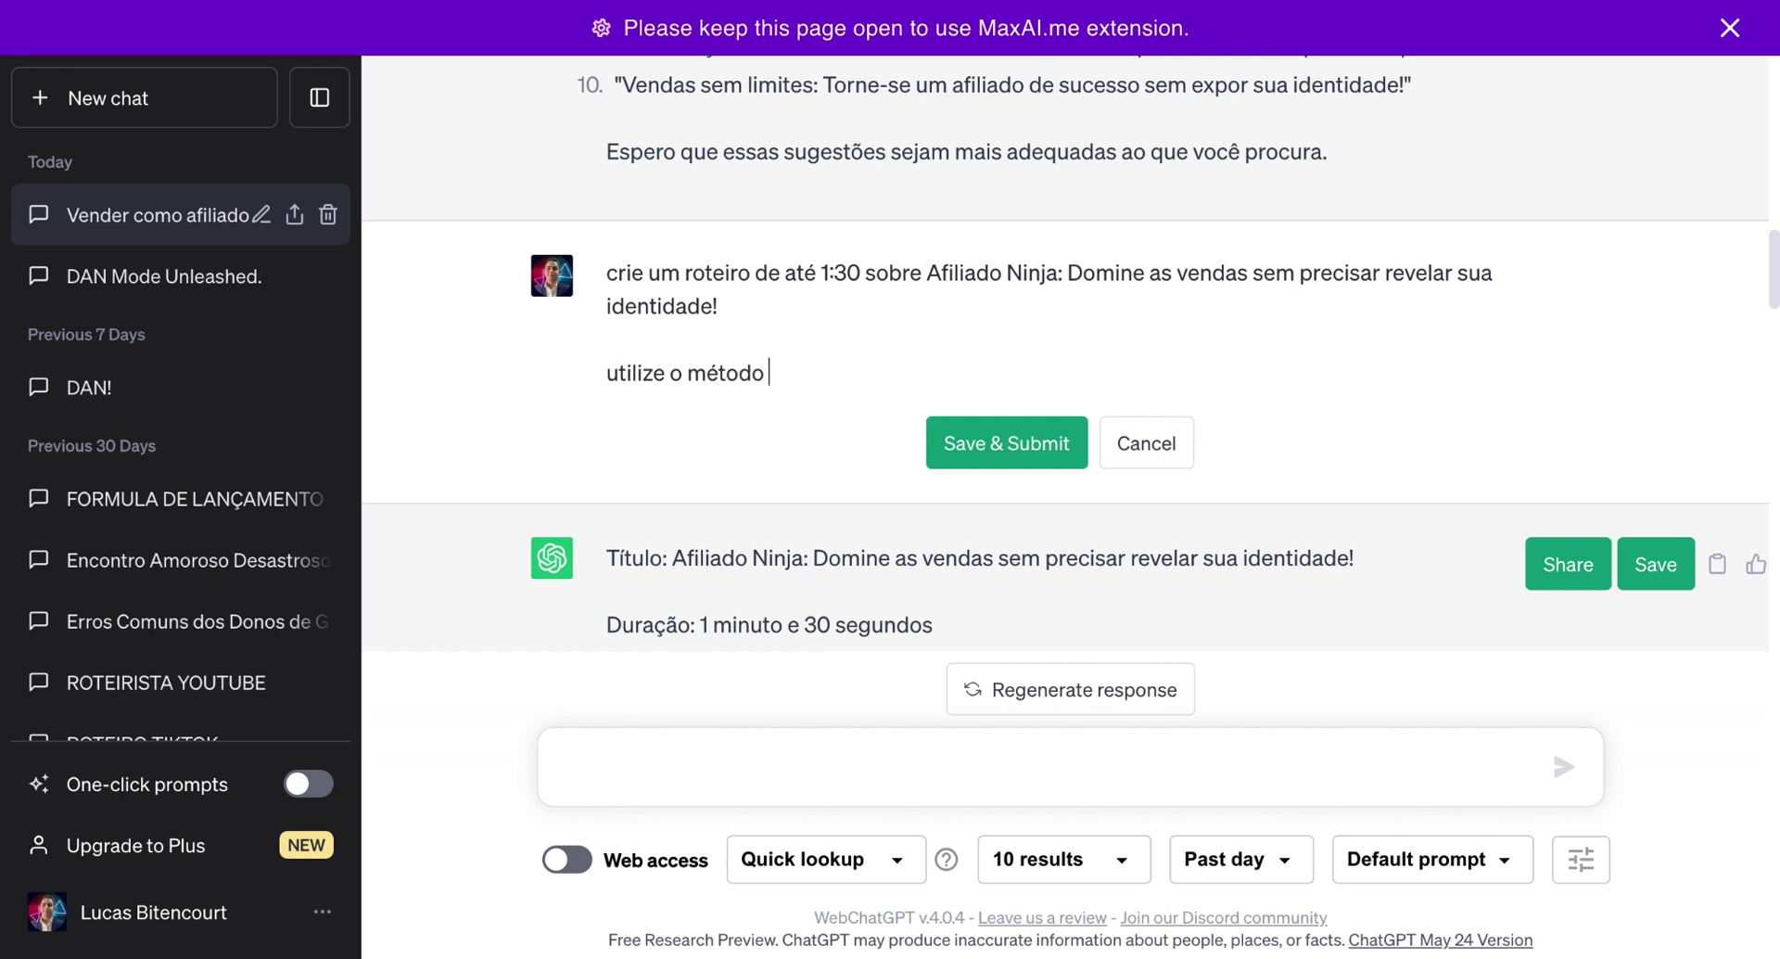
pyautogui.write('AIDA')
pyautogui.moveTo(822, 372)
pyautogui.mouseDown()
pyautogui.moveTo(758, 368)
pyautogui.moveTo(827, 402)
pyautogui.mouseUp()
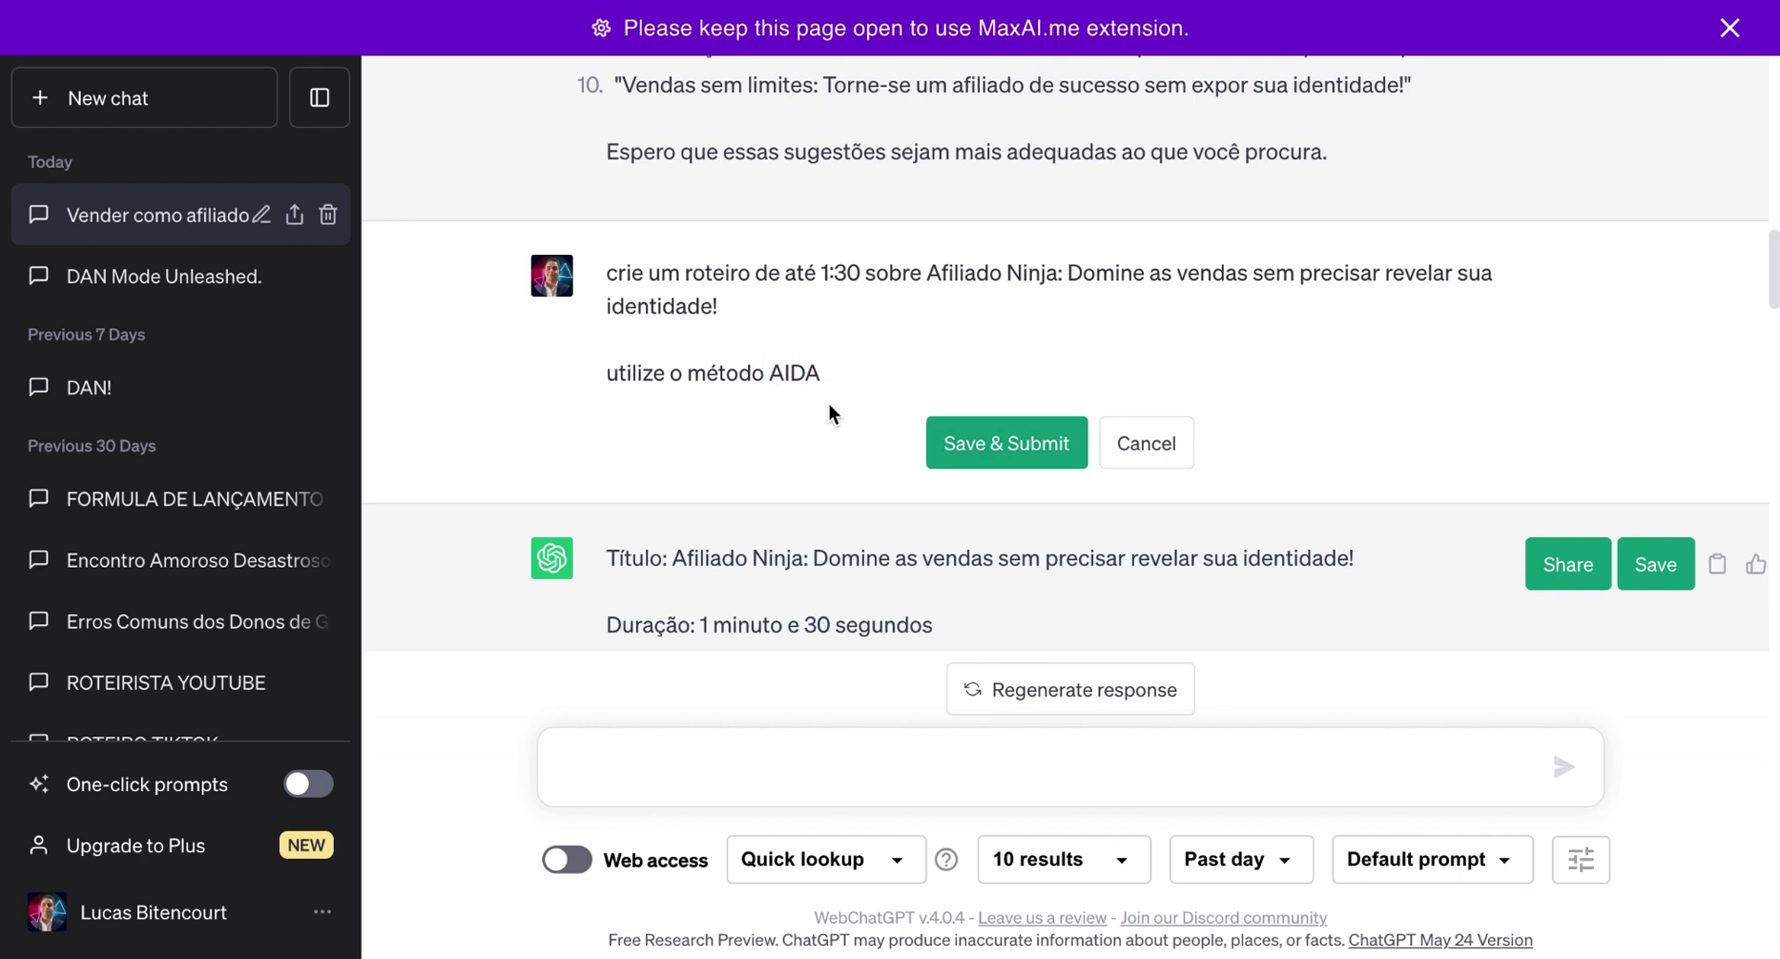
pyautogui.click(939, 432)
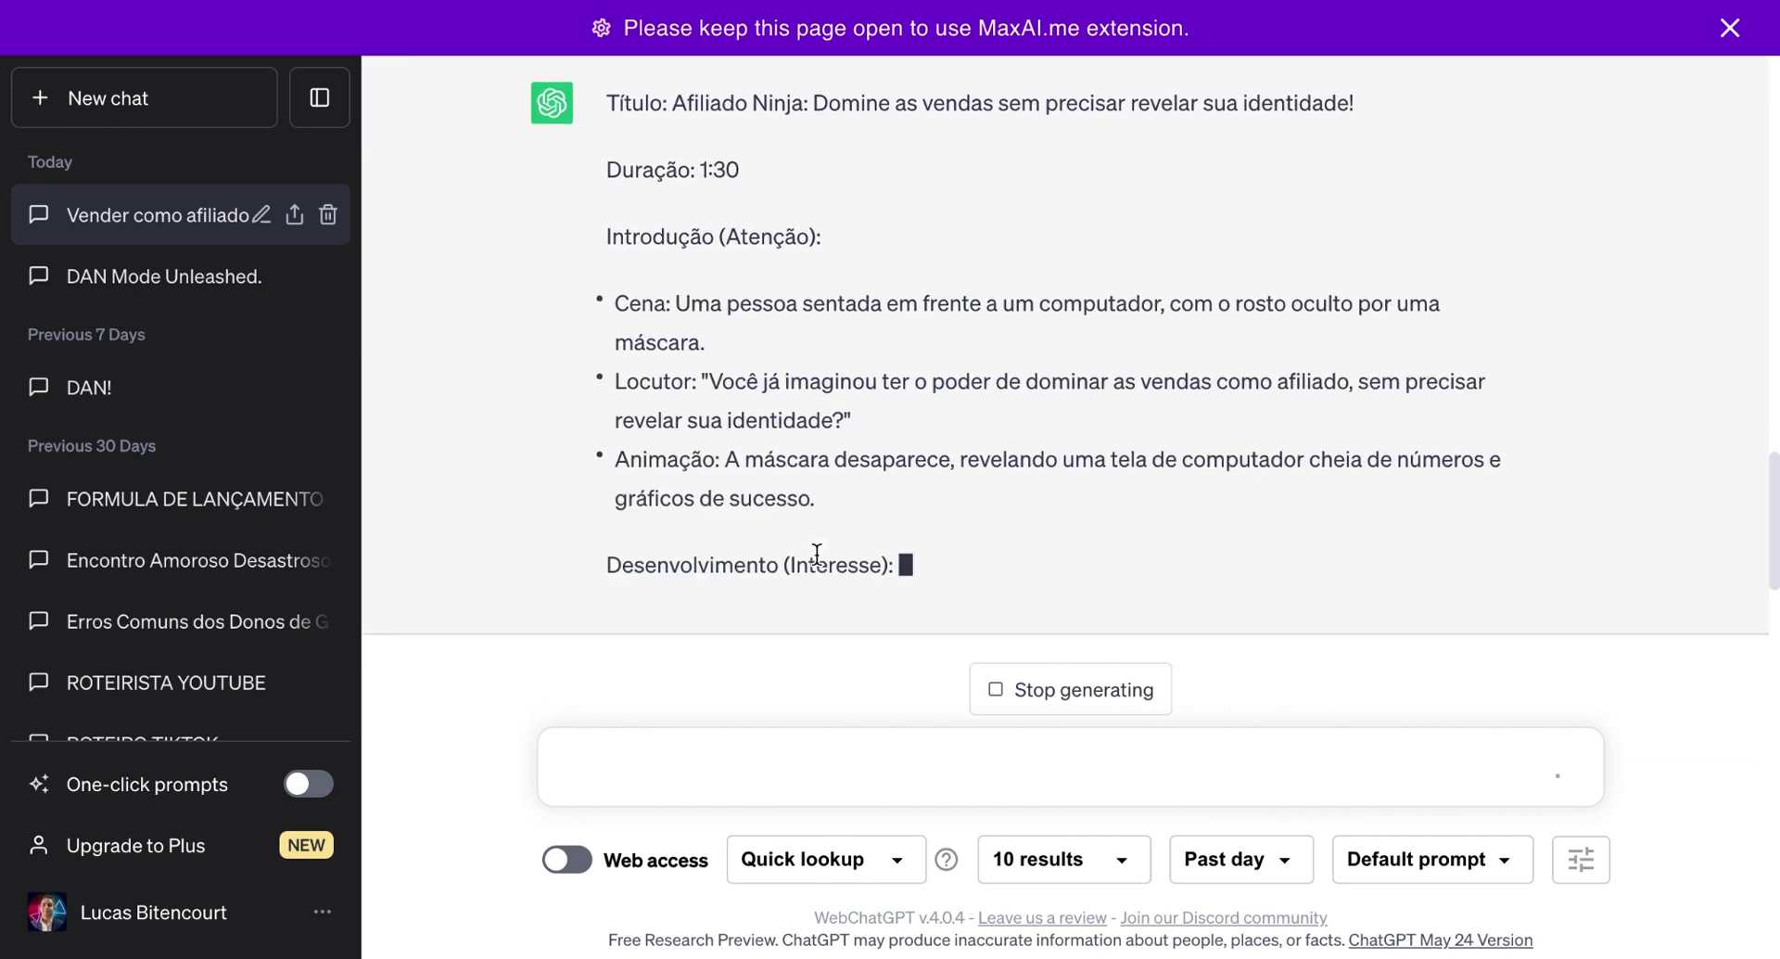
# - Review the regenerated script's scenes and narration against the AIDA stages, from attention to action
pyautogui.scroll(6, 897, 537)
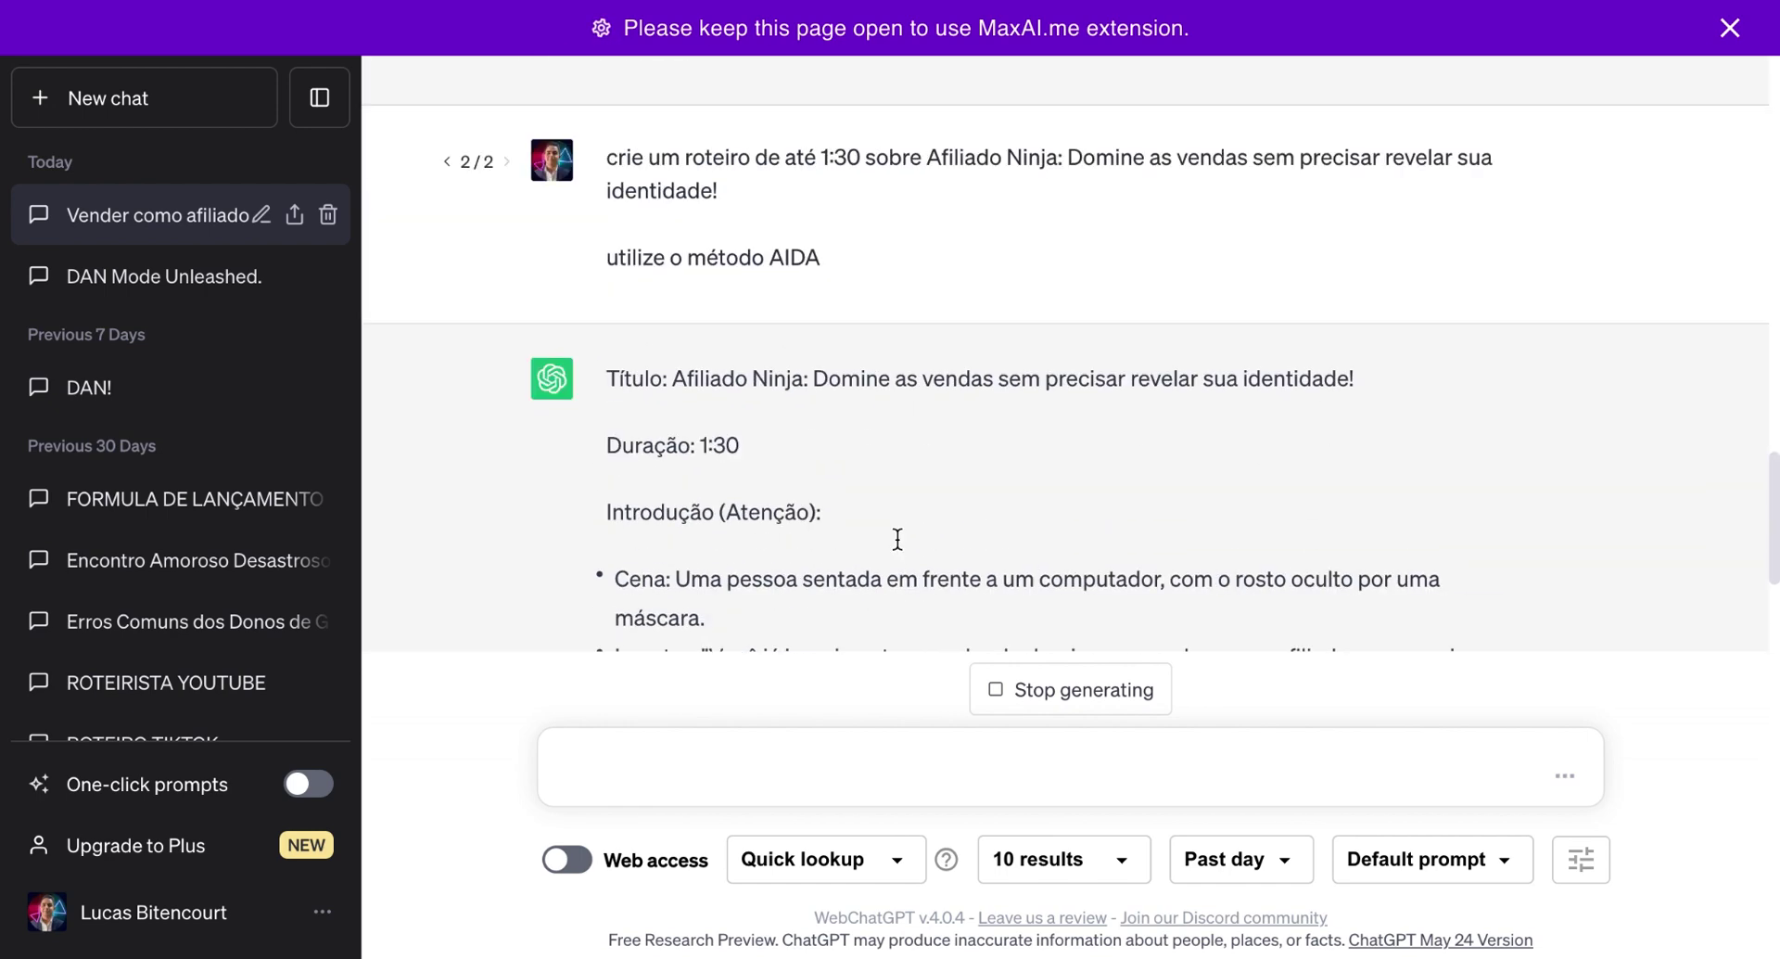
pyautogui.scroll(-3, 860, 466)
pyautogui.scroll(-6, 888, 501)
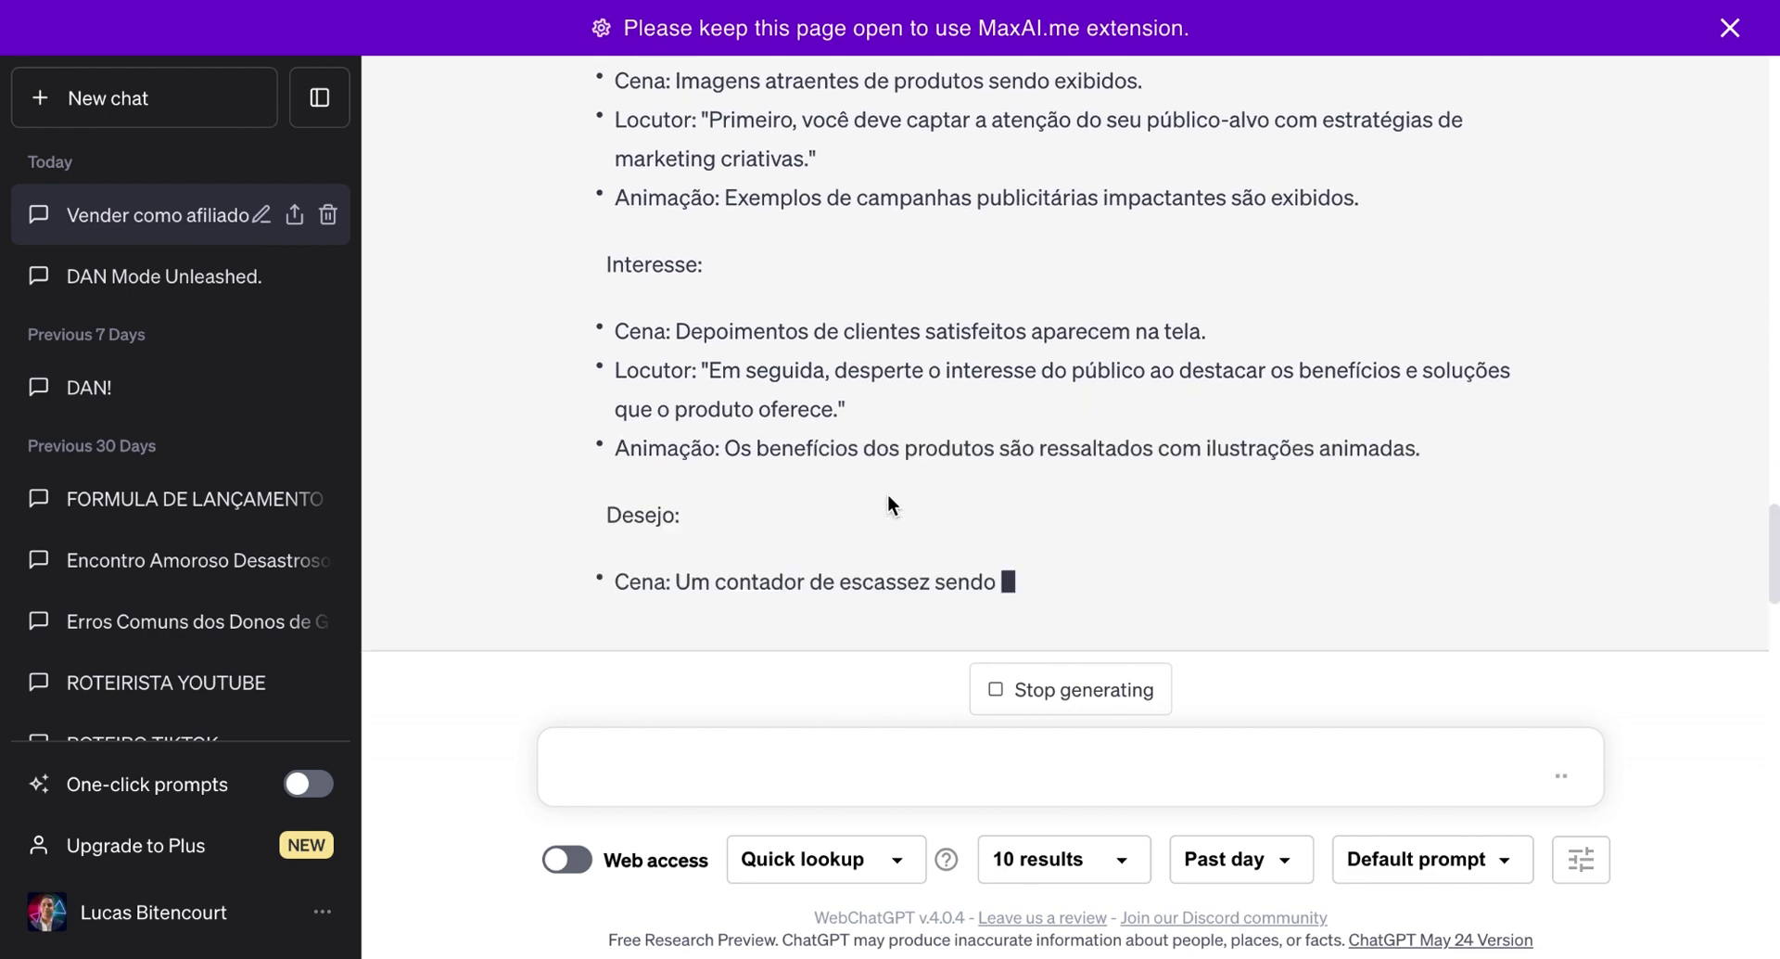
pyautogui.scroll(8, 887, 493)
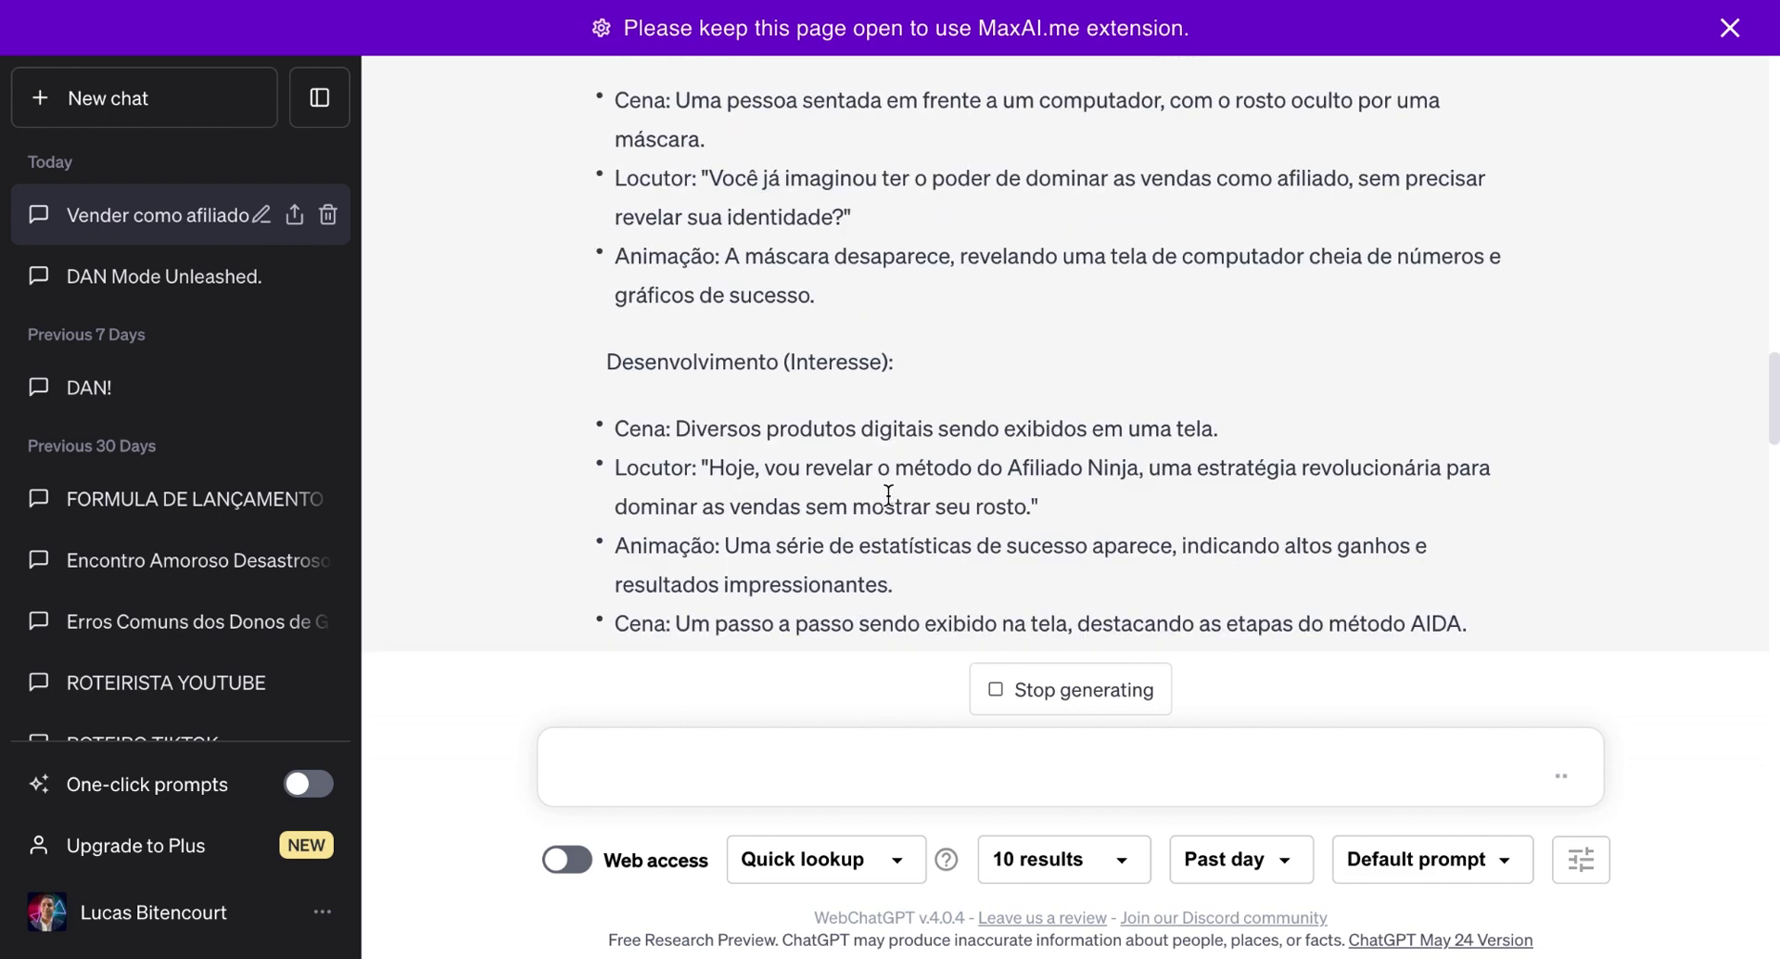
pyautogui.scroll(-10, 887, 493)
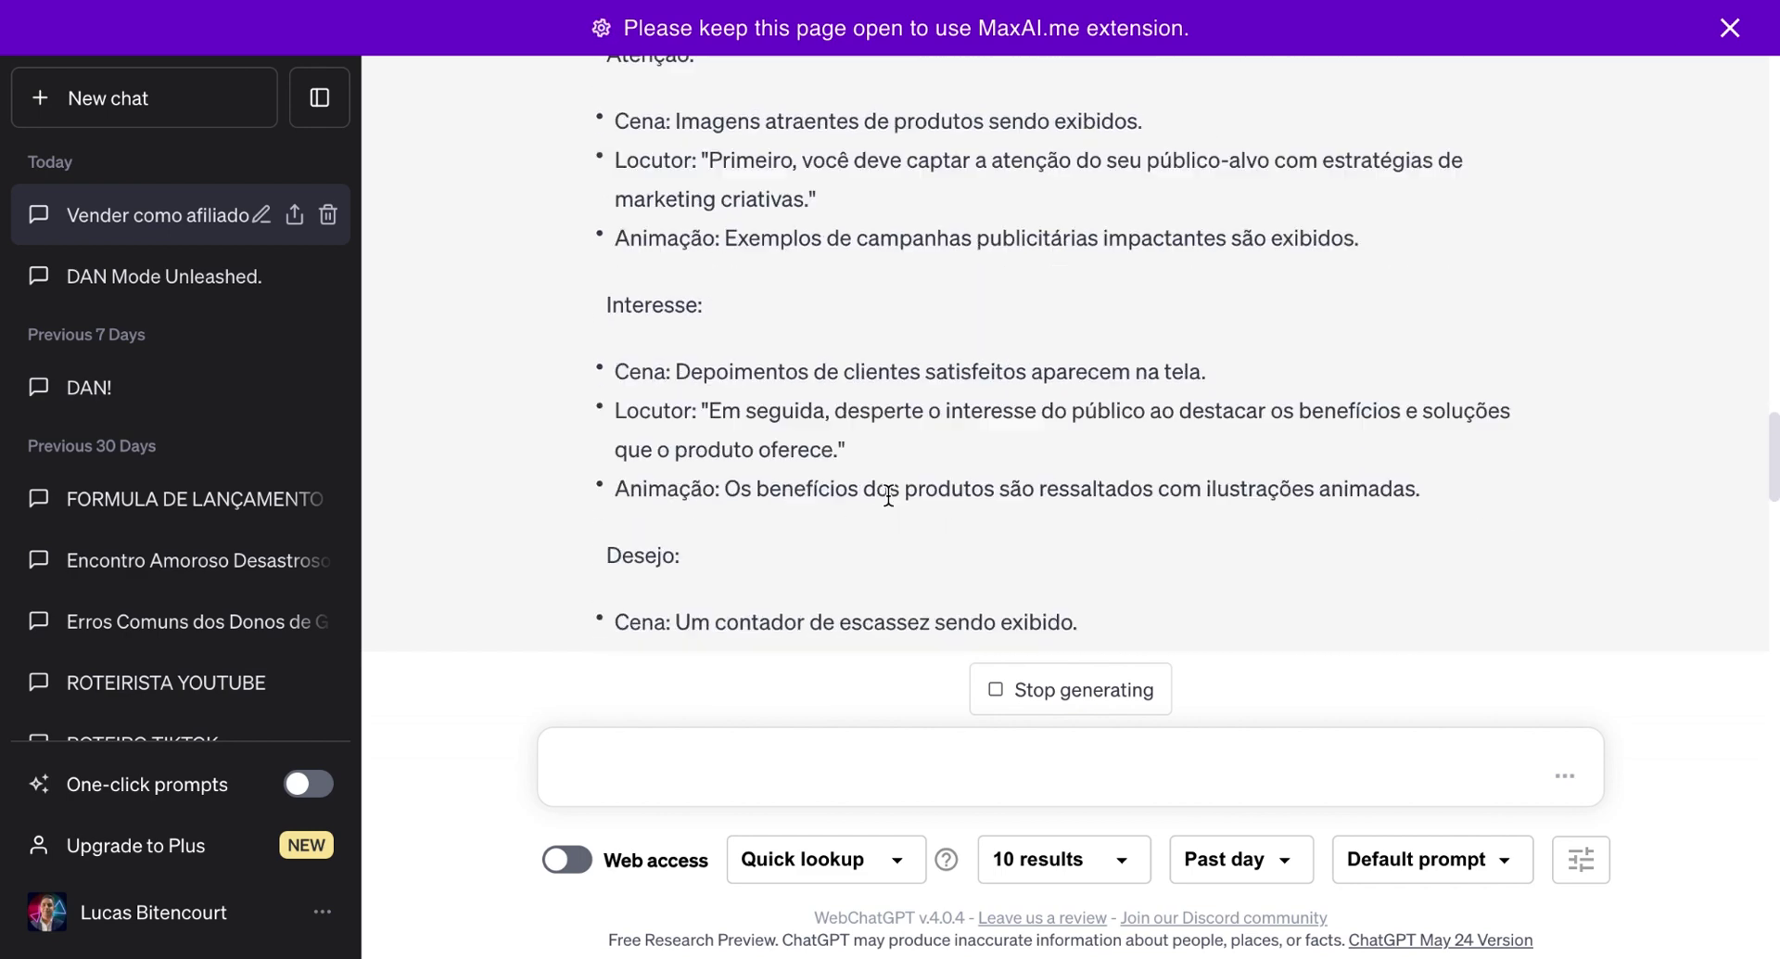
pyautogui.scroll(-3, 888, 496)
pyautogui.scroll(-2, 940, 461)
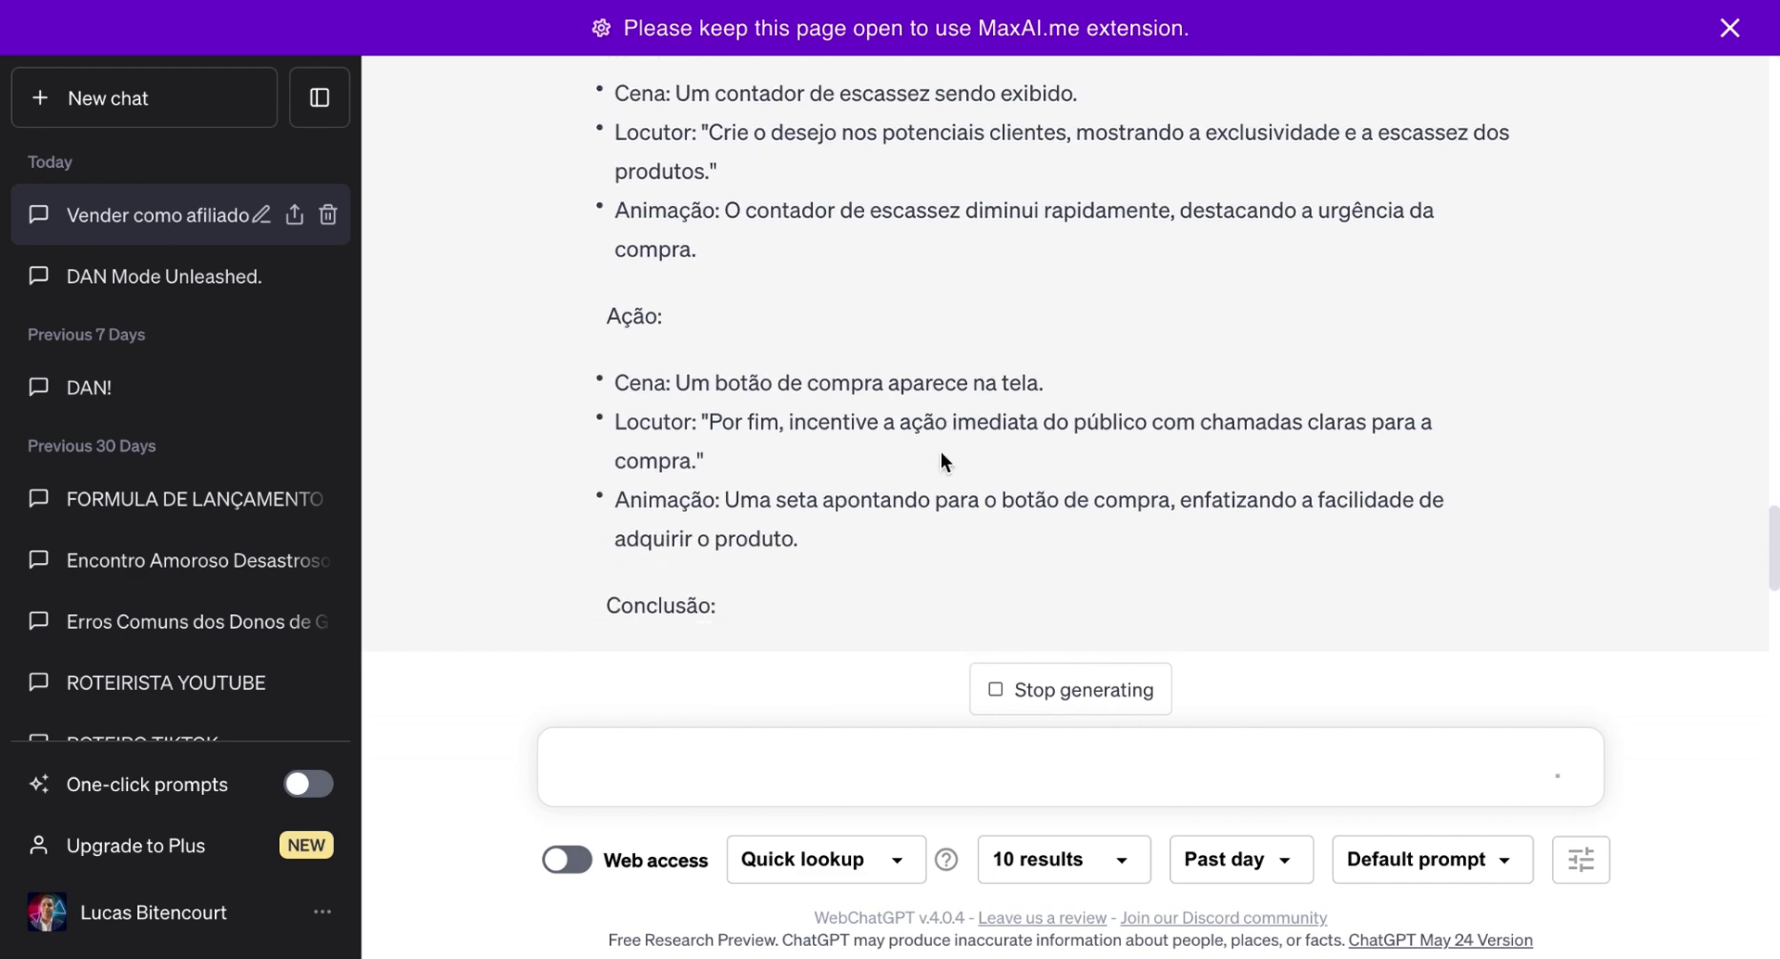